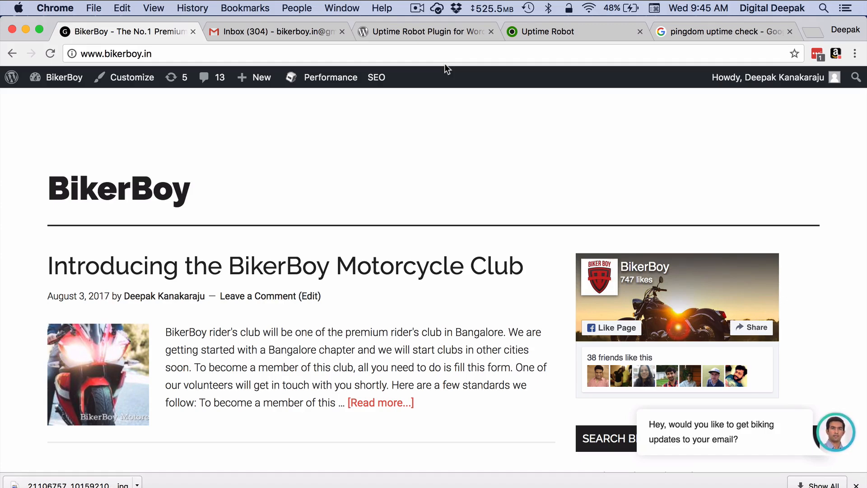
- Open the 'Website & Server Uptime Monitoring | Pingdom' result and browse its feature cards and location map
left_click(687, 32)
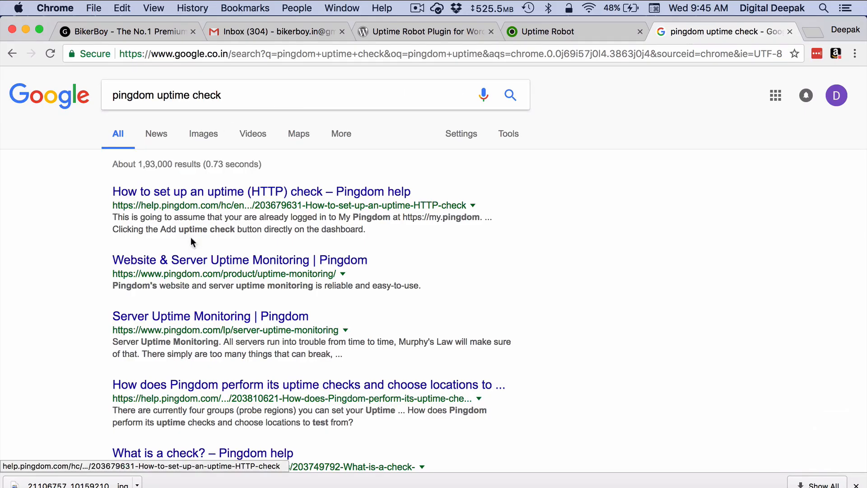
left_click(189, 264)
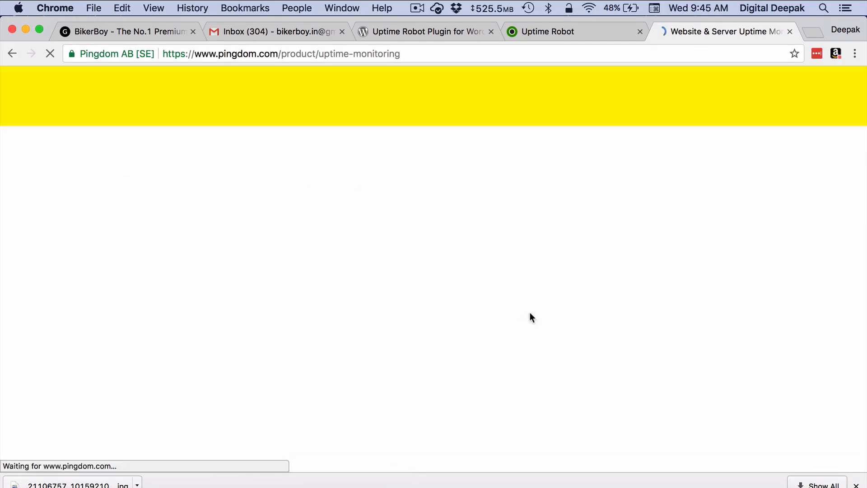
left_click(857, 484)
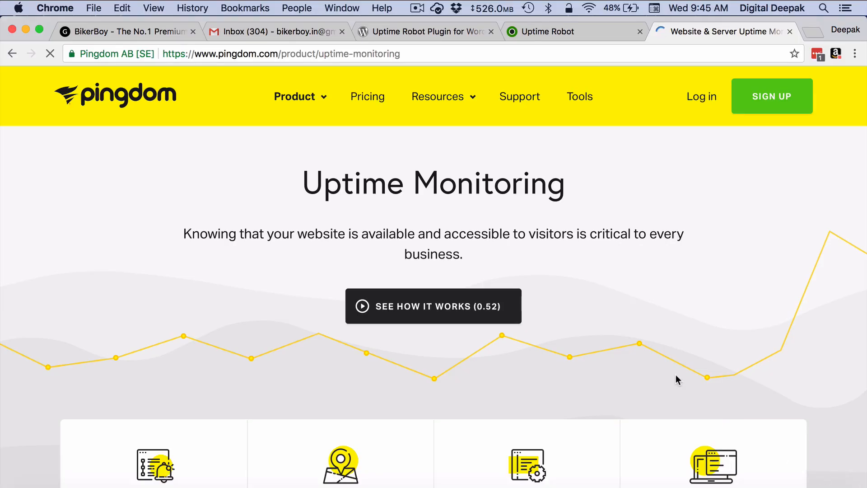
scroll(676, 375, "down", 15)
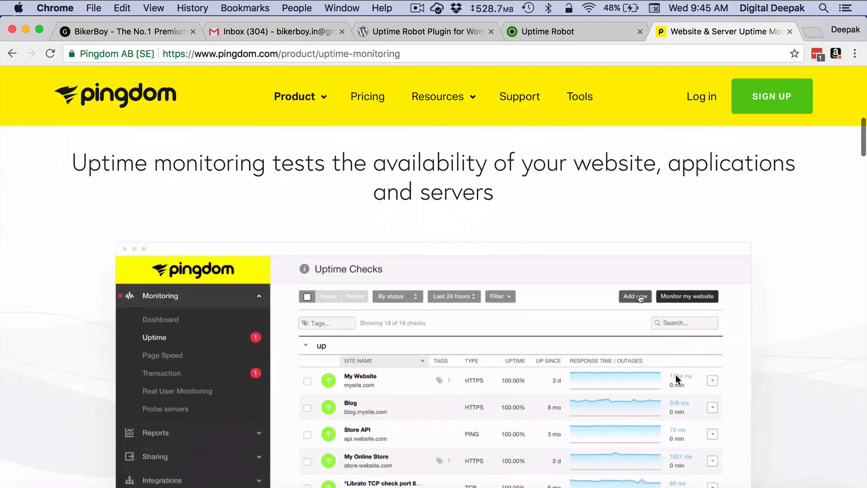
scroll(675, 375, "down", 15)
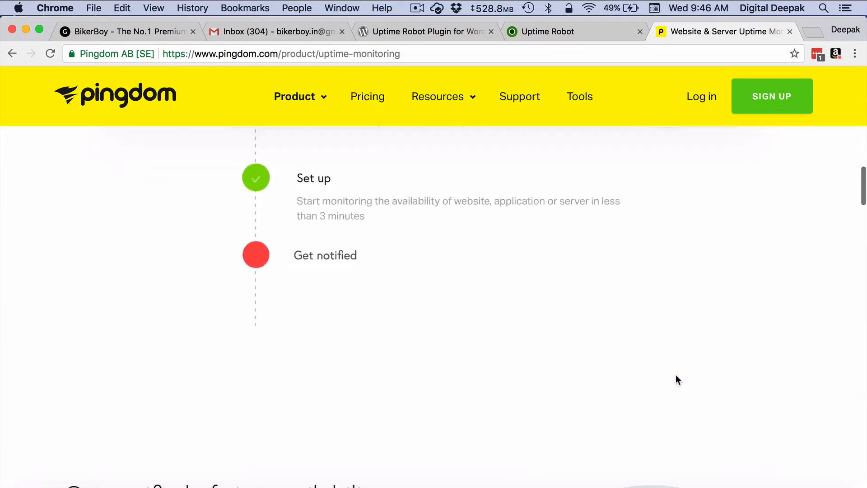
scroll(675, 375, "down", 15)
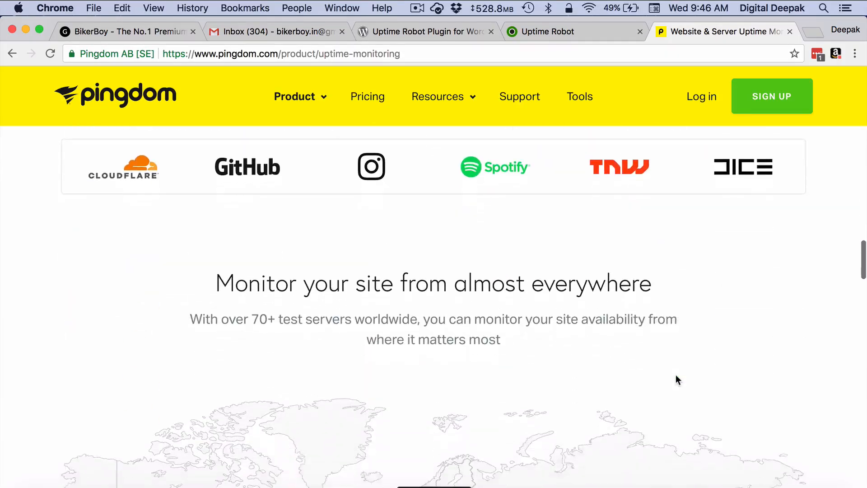
scroll(675, 375, "down", 10)
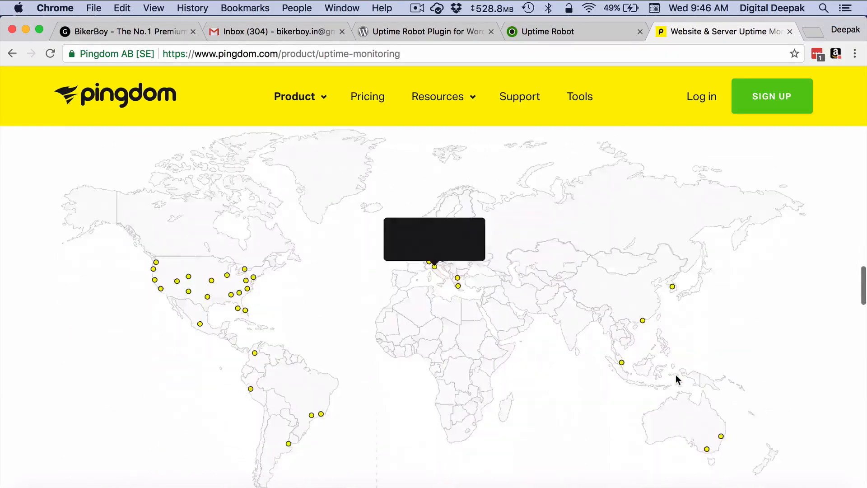
scroll(675, 375, "up", 20)
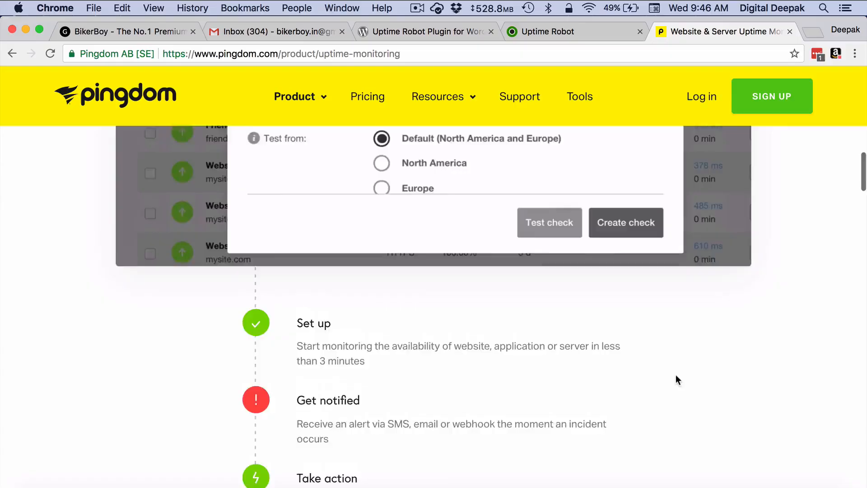
scroll(676, 375, "up", 3)
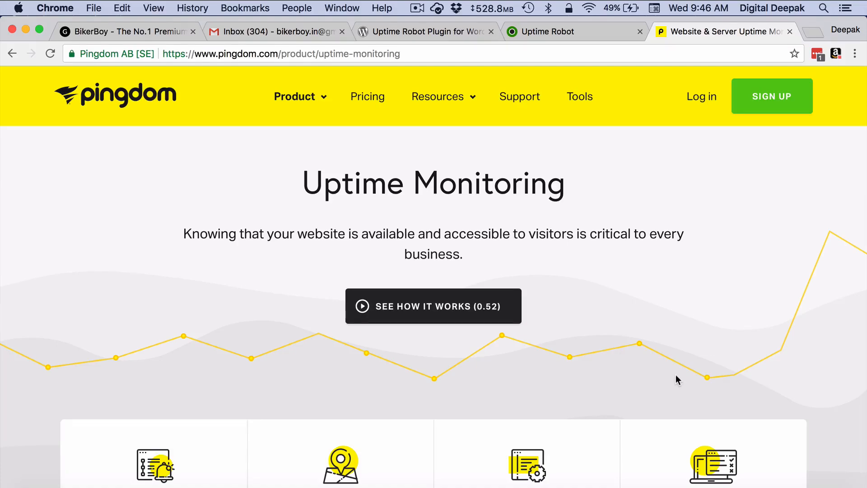
scroll(675, 375, "down", 7)
scroll(676, 375, "up", 7)
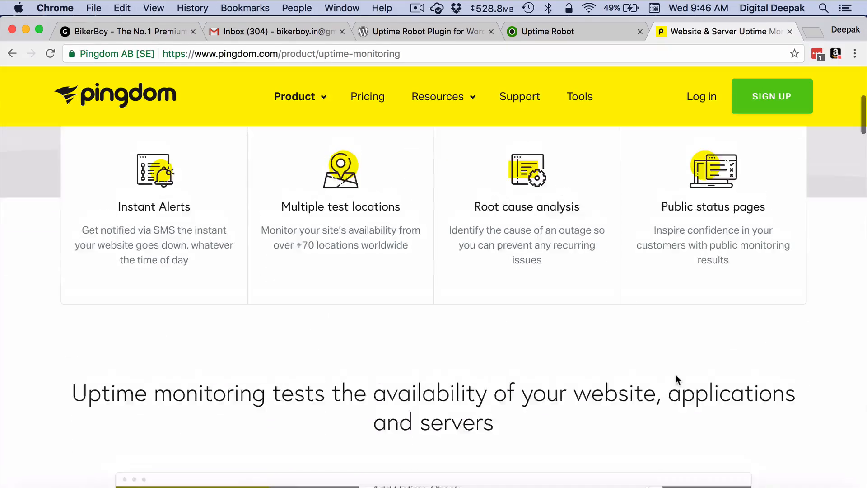
- Go to pingdom.com/free and review the $0, $14.95 and $249 plan comparison and features
left_click(756, 105)
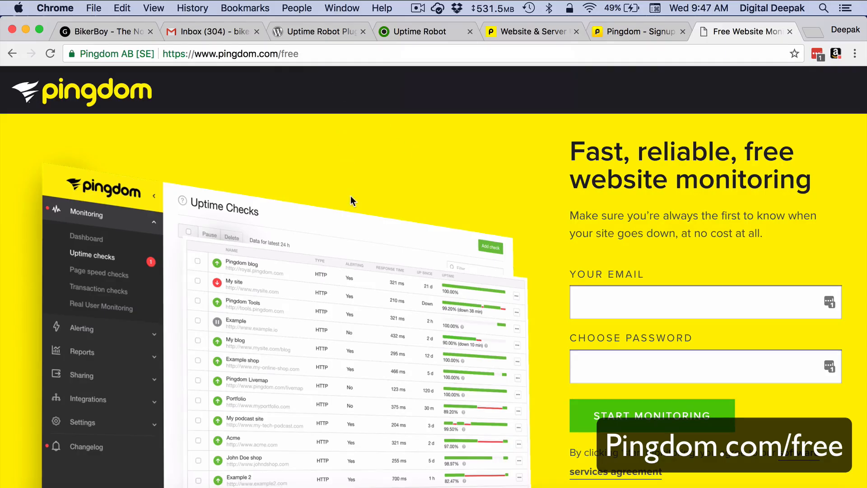
scroll(351, 196, "down", 8)
scroll(340, 131, "down", 10)
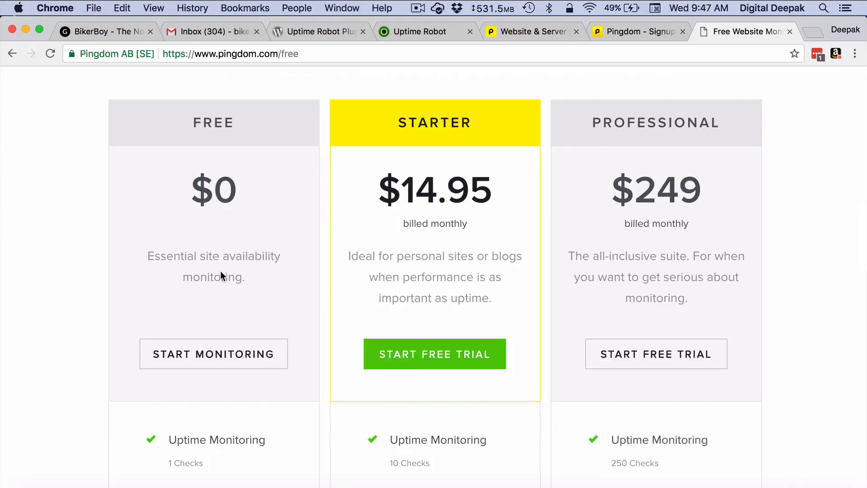
scroll(231, 266, "down", 5)
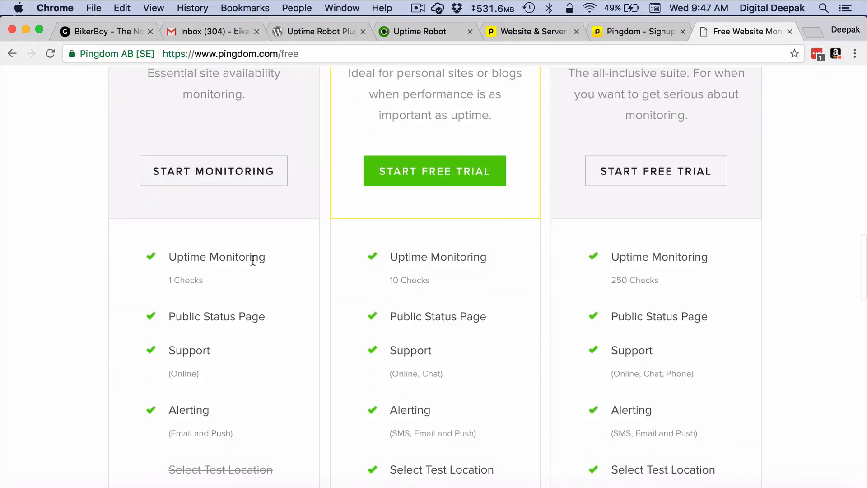
scroll(251, 260, "down", 2)
scroll(264, 265, "down", 2)
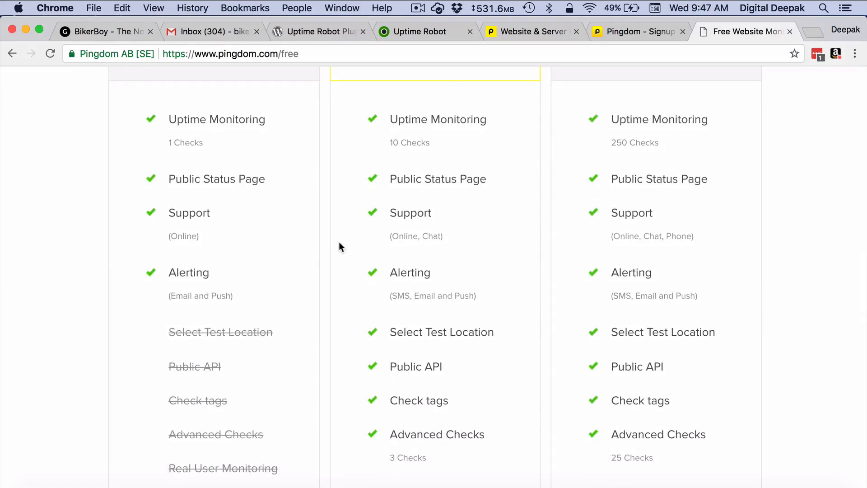
scroll(340, 246, "up", 20)
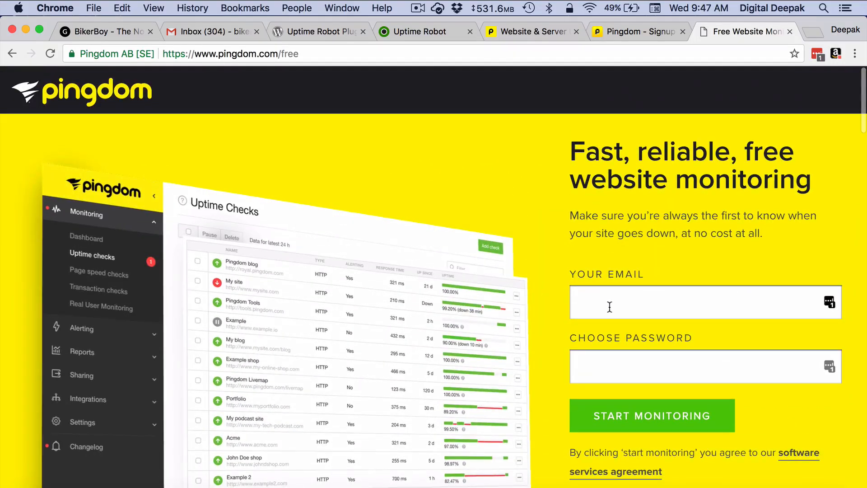
- Enter the sign-up e-mail address and create the free Pingdom account
left_click(612, 306)
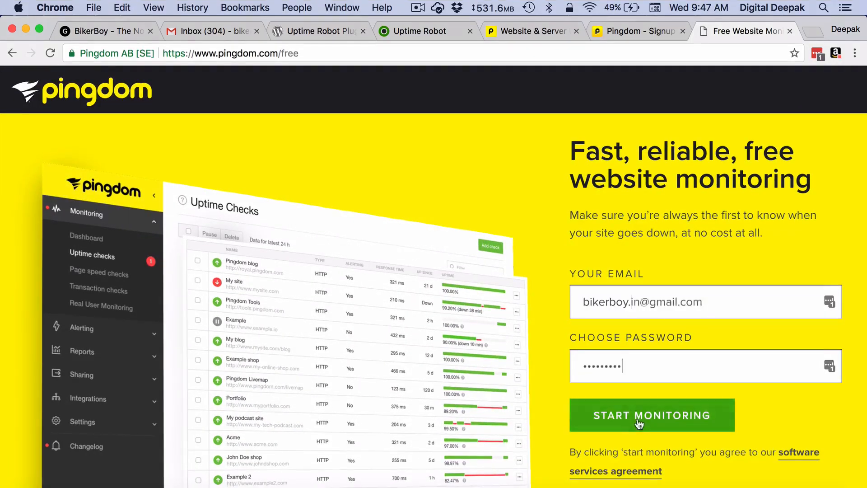
left_click(639, 423)
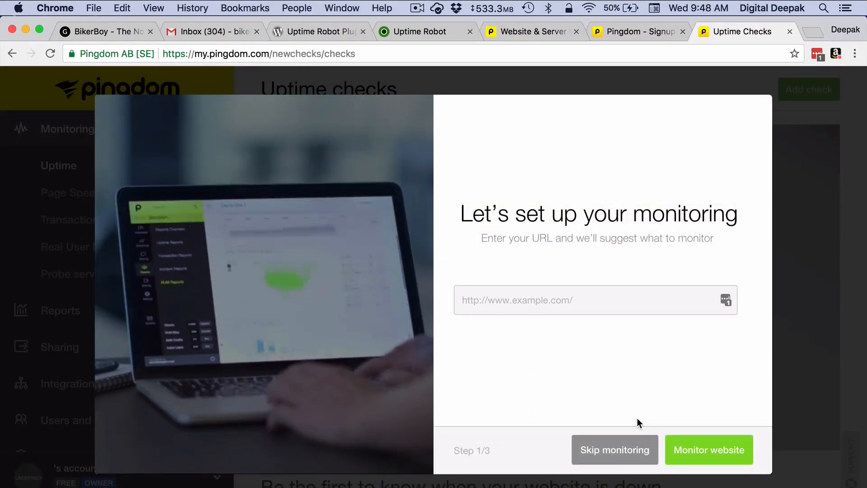
type("htt")
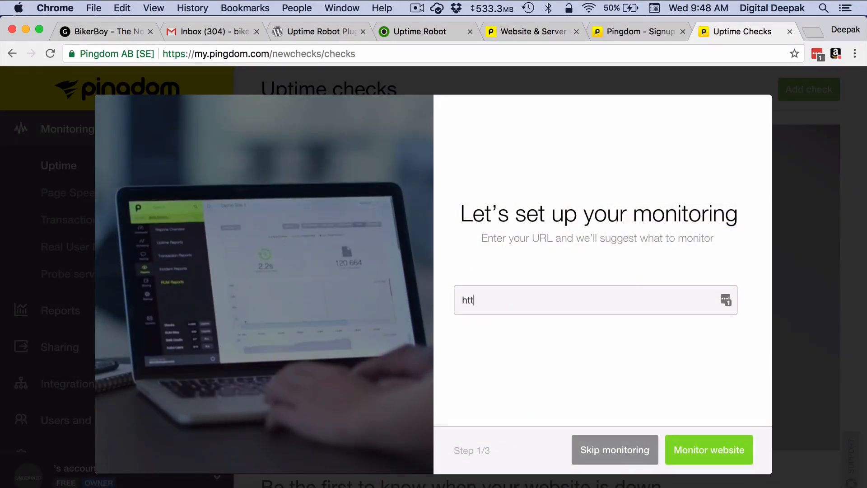
type("p")
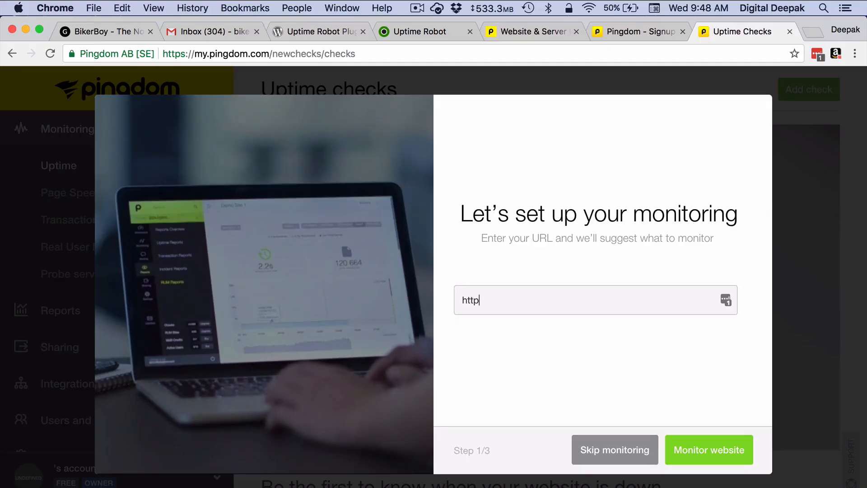
type("://www")
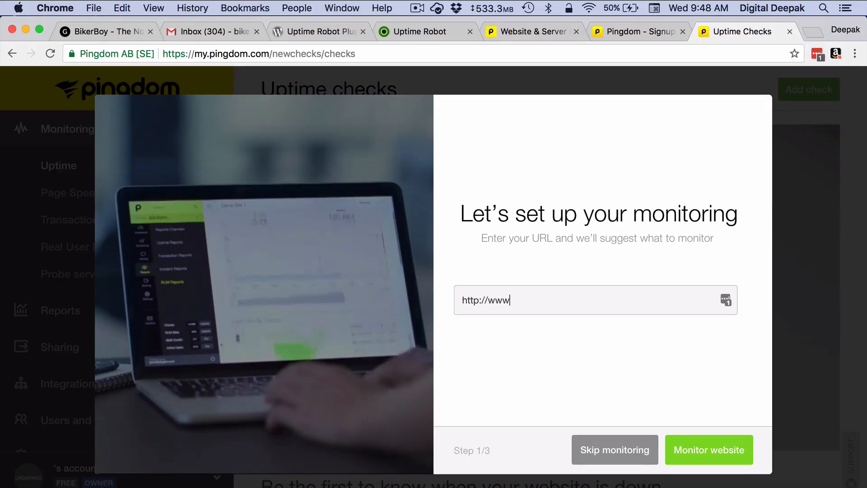
type(".bikerboy.in")
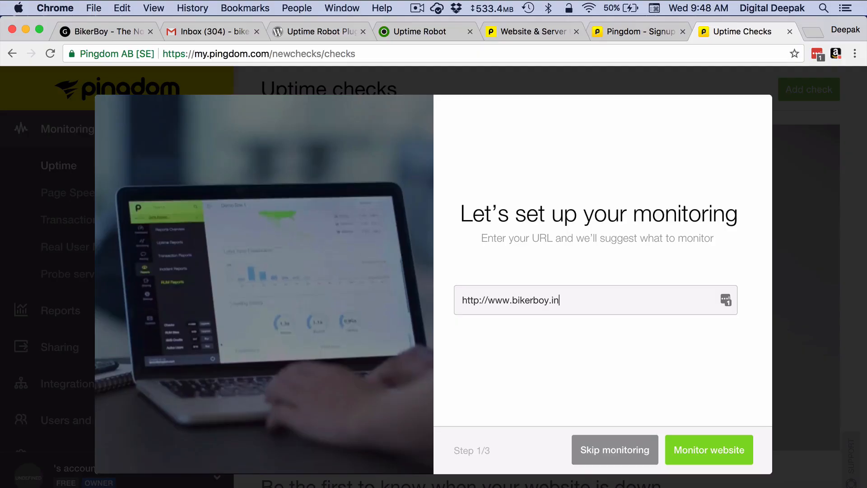
left_click(706, 451)
left_click(707, 450)
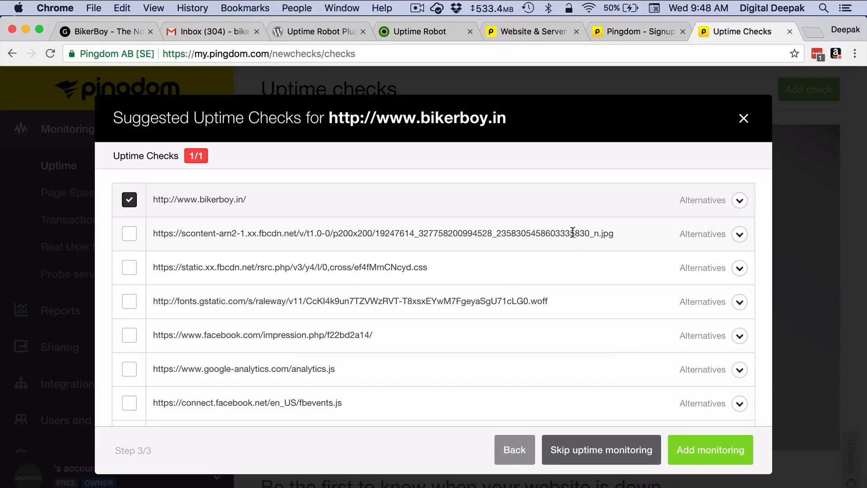
scroll(576, 335, "down", 5)
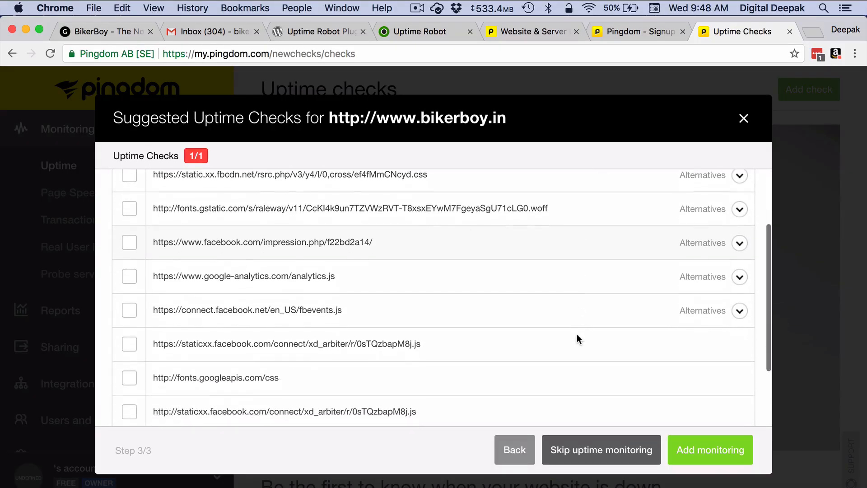
scroll(576, 334, "down", 1)
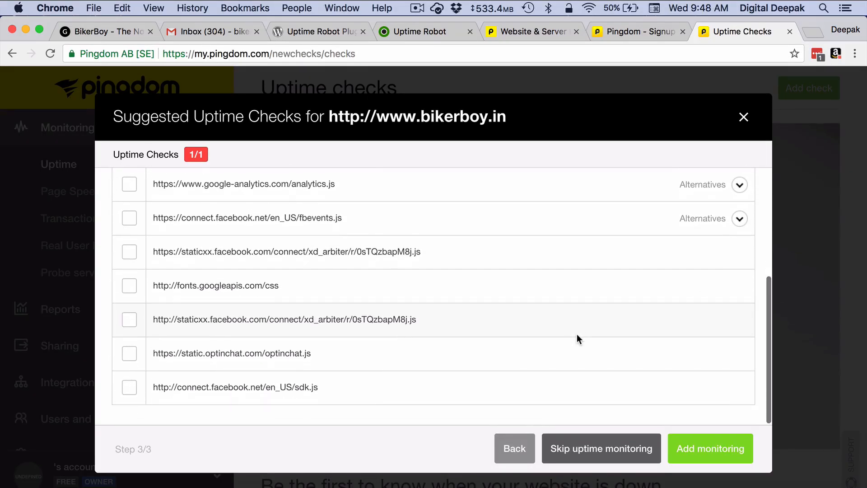
scroll(580, 359, "up", 6)
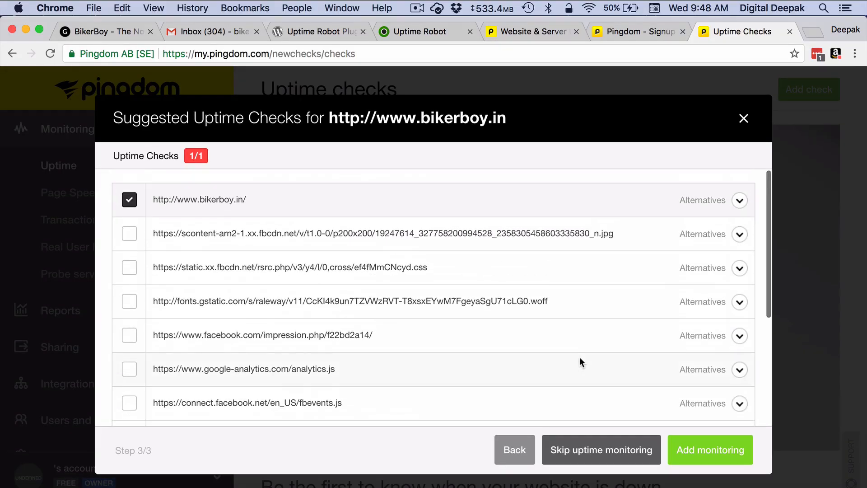
- Add the bikerboy.in check, then explore Reports, Sharing, Integrations, Users and teams, and Settings
left_click(693, 450)
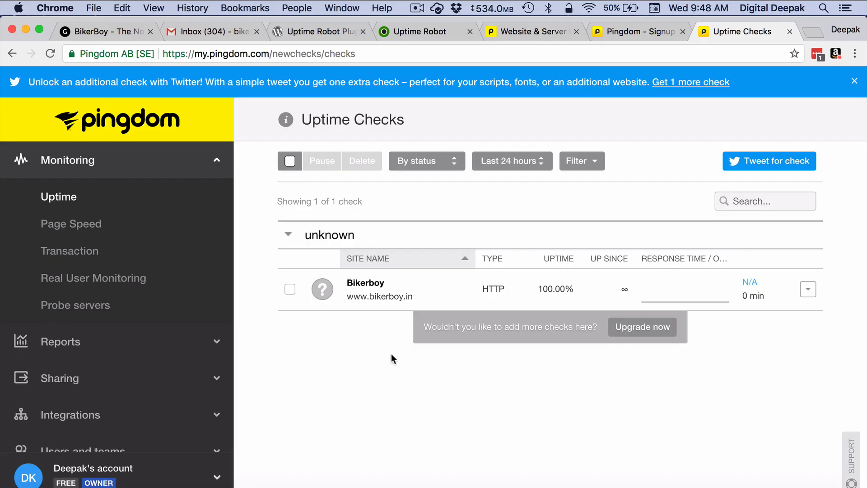
left_click(145, 360)
left_click(161, 351)
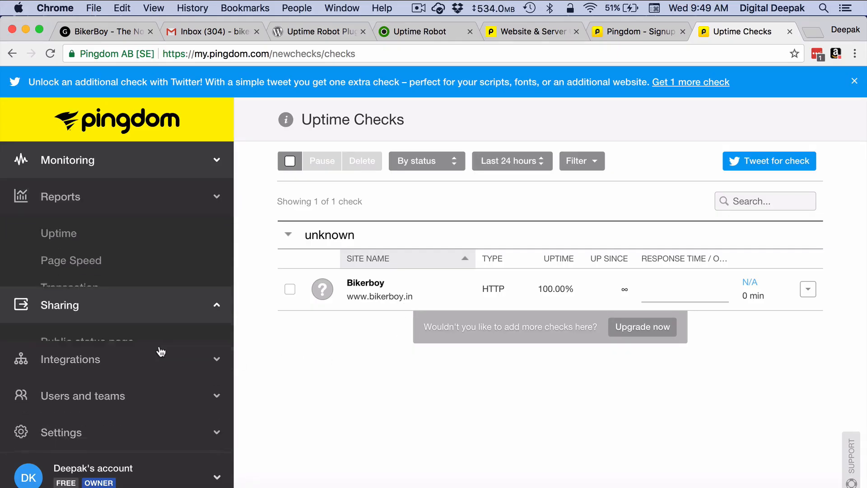
left_click(161, 351)
left_click(161, 351)
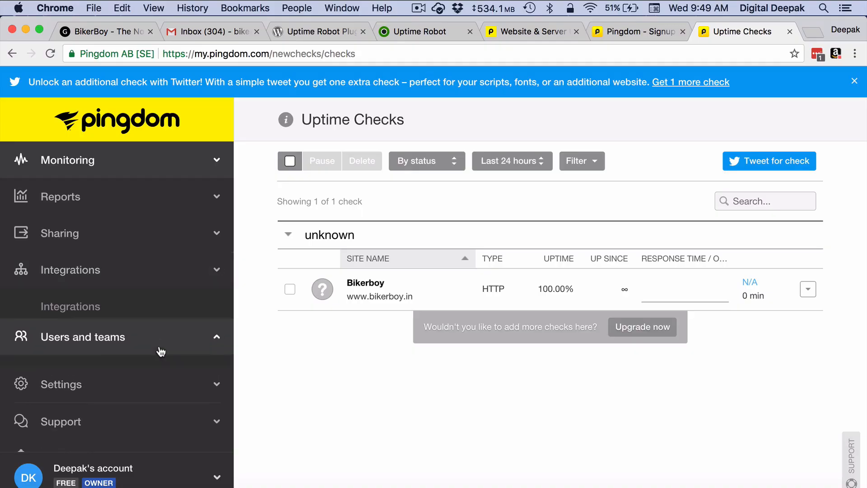
left_click(170, 401)
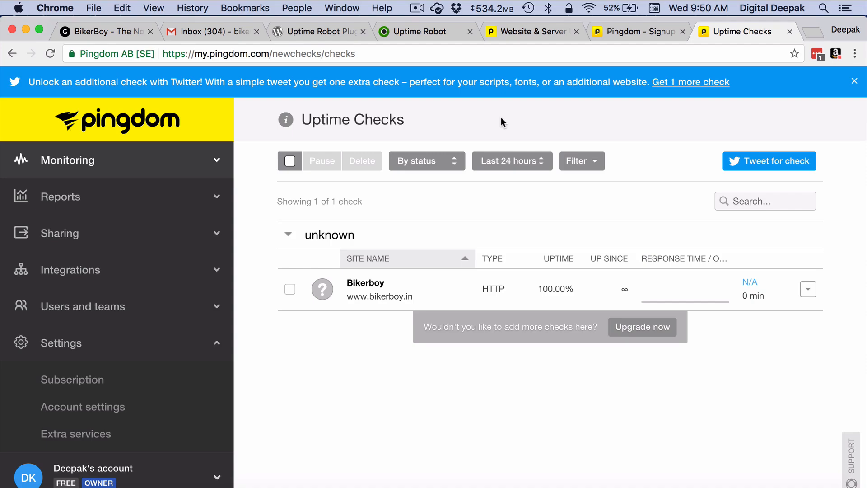
- Go to the Uptime Robot website and bring up its account sign-up page
left_click(431, 33)
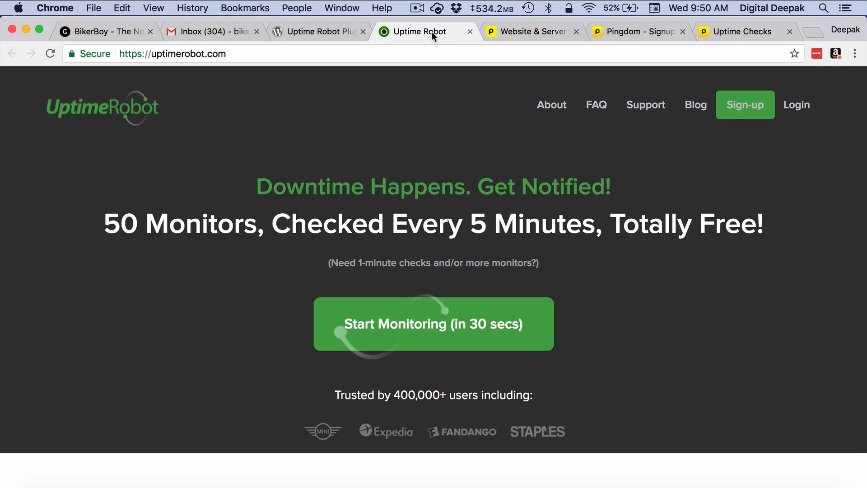
left_click(422, 47)
left_click(444, 53)
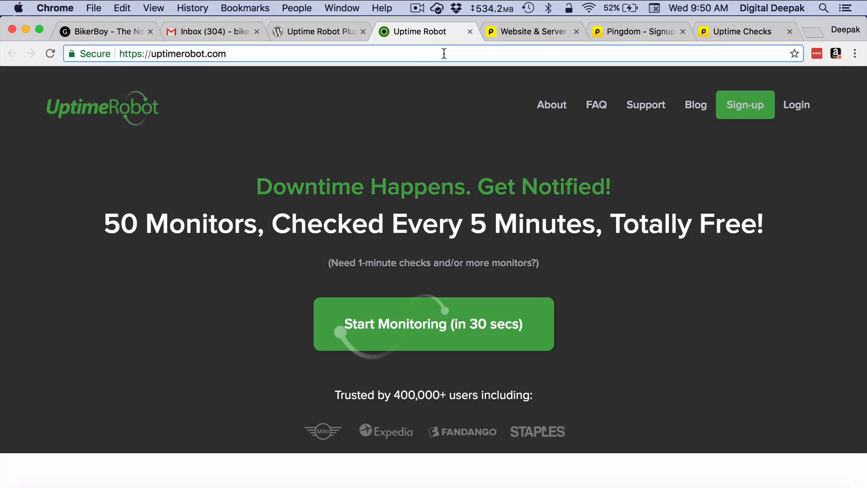
left_click(470, 141)
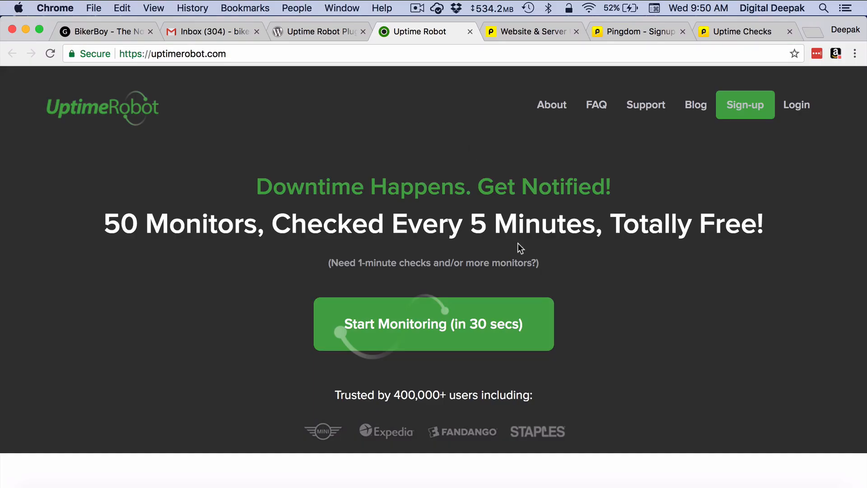
left_click(522, 322)
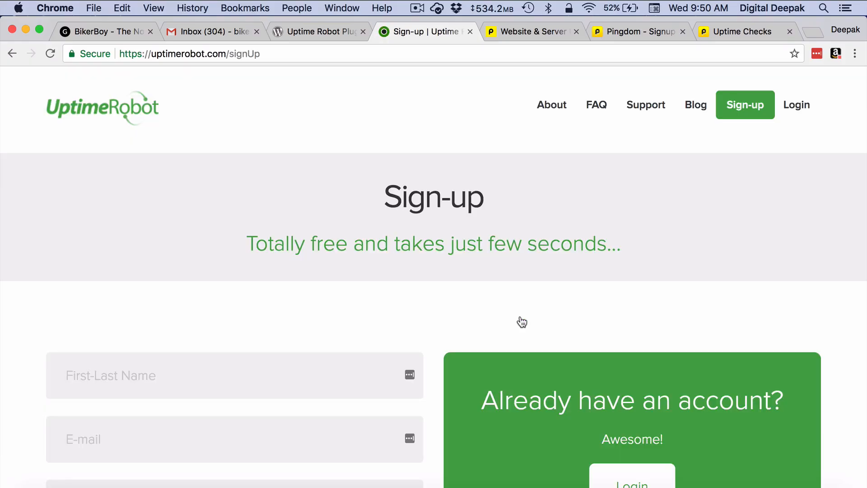
scroll(522, 322, "down", 3)
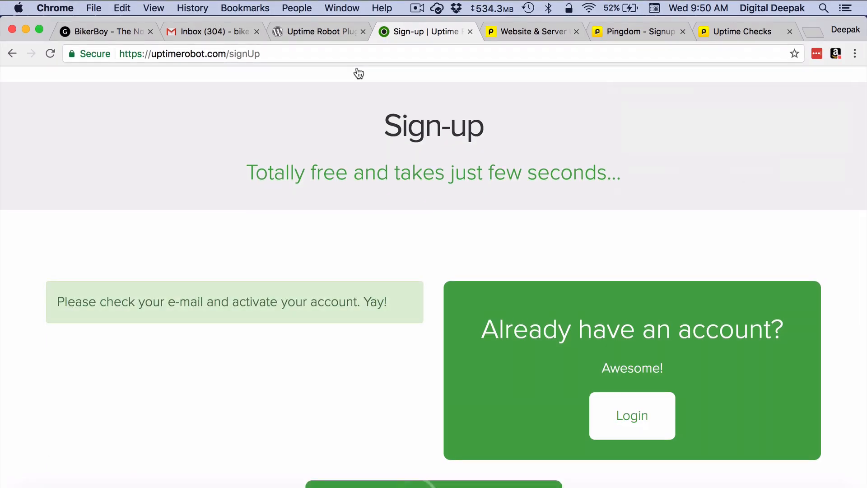
- In Gmail, open the 'Uptime Robot - Account Activation' e-mail and follow its activation link
left_click(216, 31)
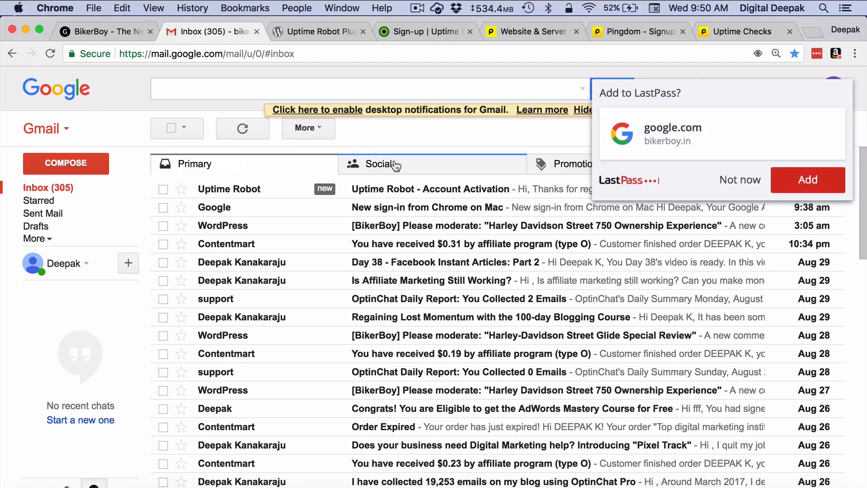
left_click(433, 192)
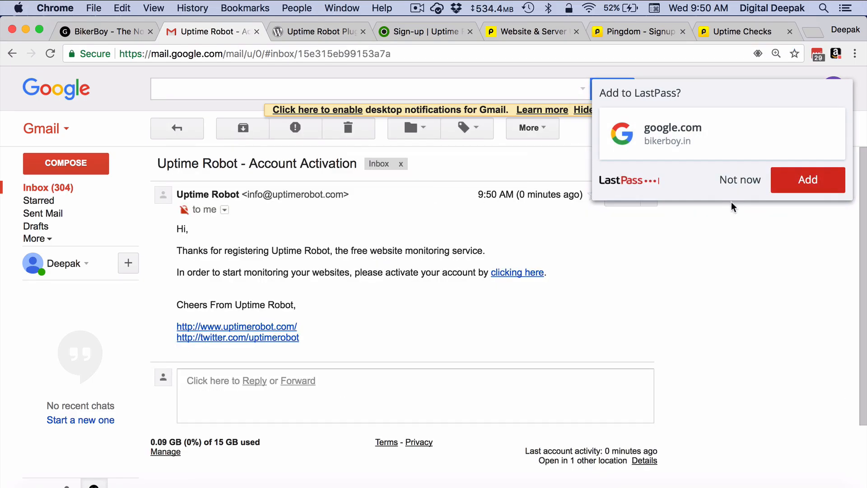
left_click(739, 179)
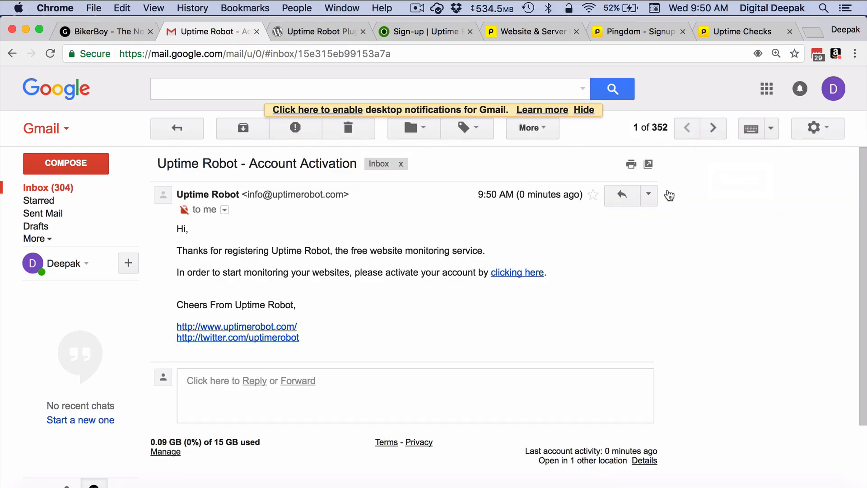
left_click(517, 272)
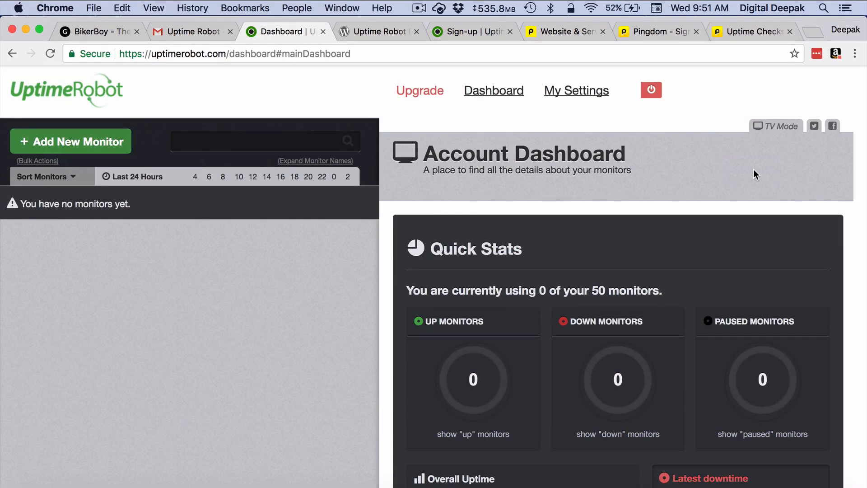
- Scroll past the dashboard's Quick Stats and start a new monitor with '+ Add New Monitor'
scroll(281, 299, "down", 5)
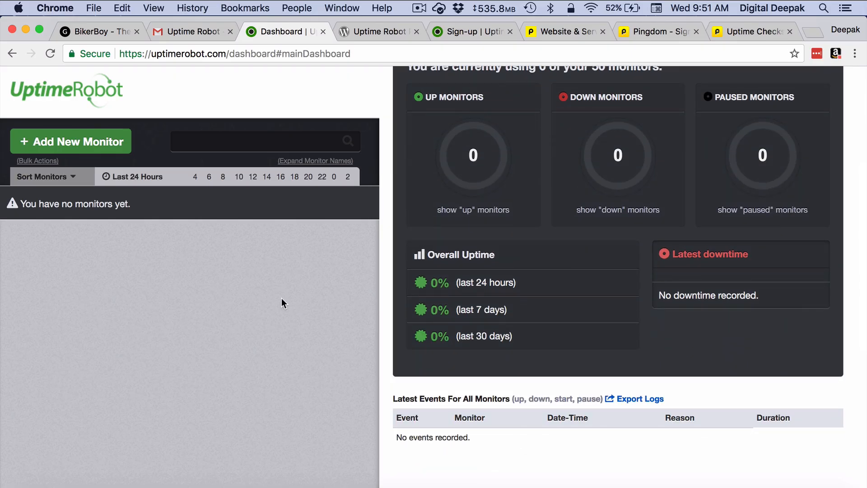
left_click(111, 147)
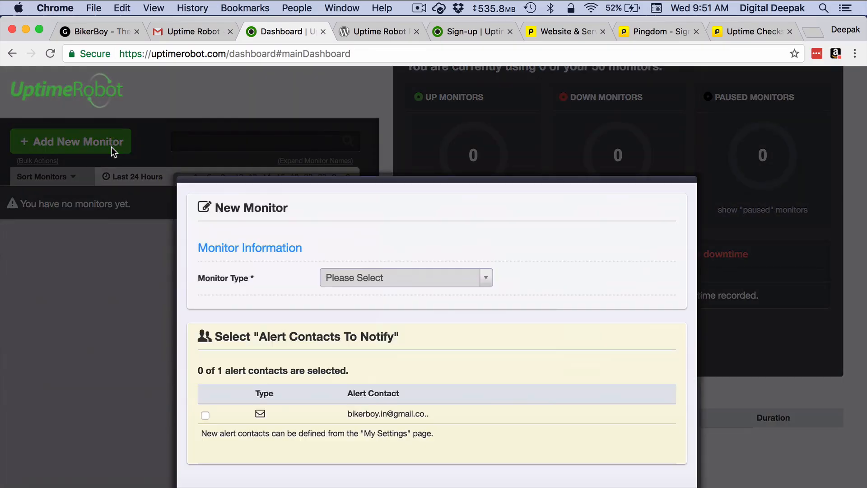
left_click(360, 276)
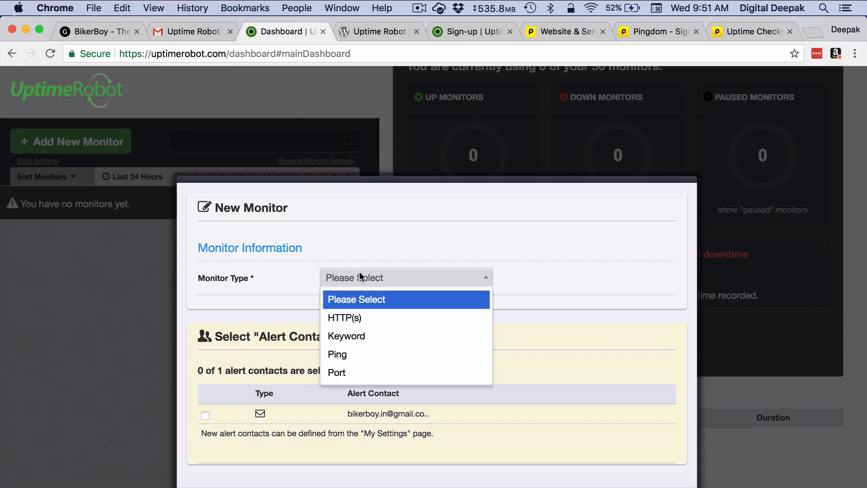
scroll(361, 349, "down", 1)
left_click(359, 324)
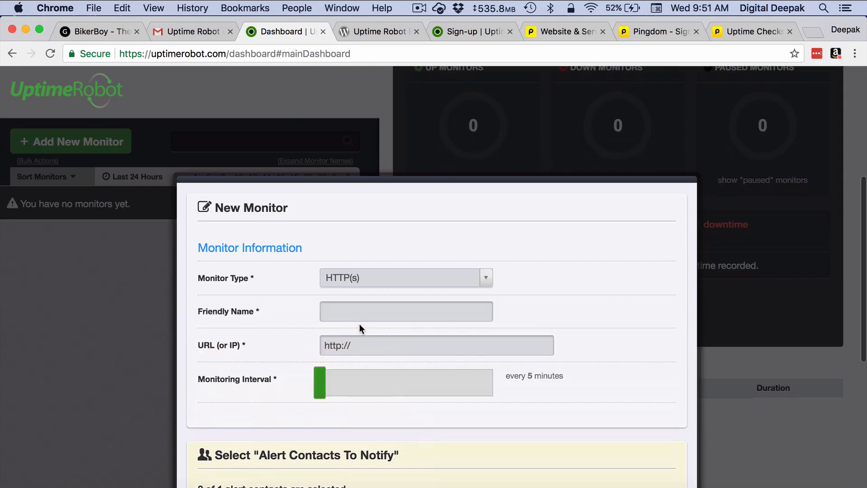
left_click(357, 317)
type("B")
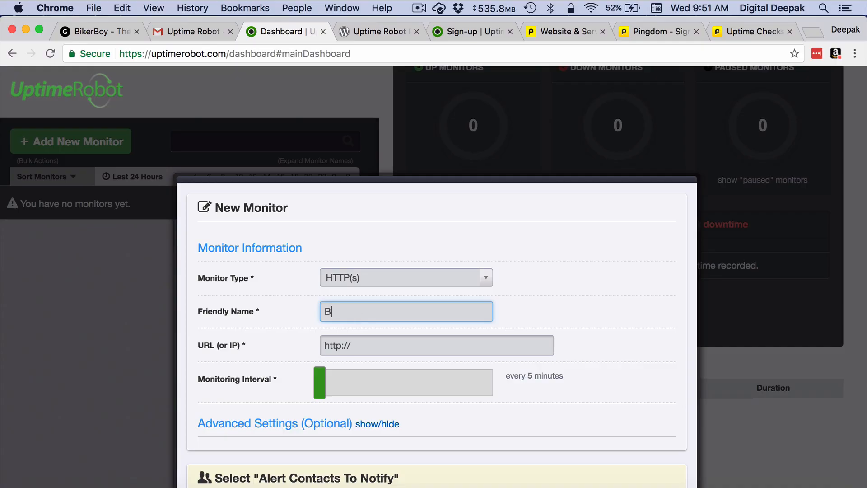
type("ikerBoy Blog")
left_click(421, 344)
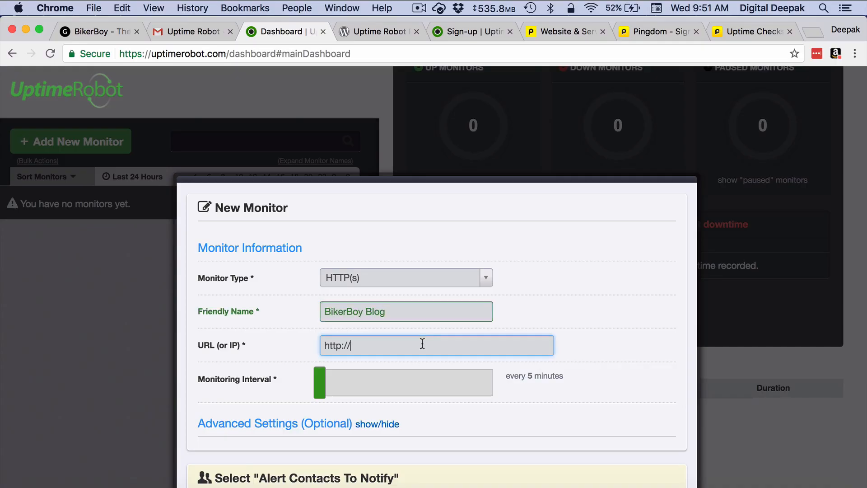
type("bikerboy.in")
left_click(353, 346)
type("www.")
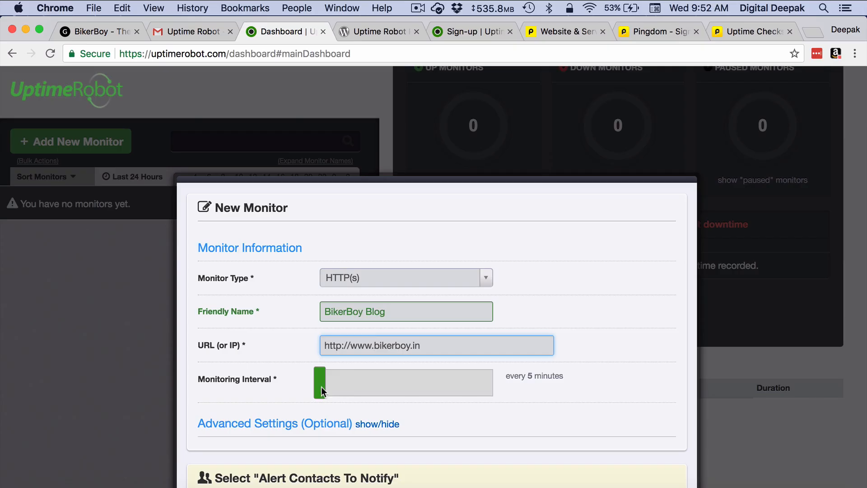
- Keep the 5-minute interval, alert the account's e-mail contact, and create the monitor
mouse_move(322, 386)
left_mouse_down()
mouse_move(349, 384)
mouse_move(312, 385)
left_mouse_up()
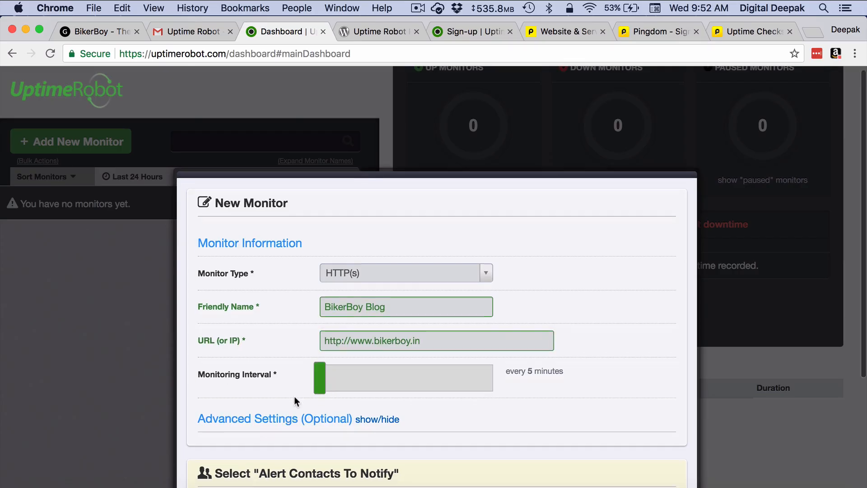
scroll(294, 397, "down", 5)
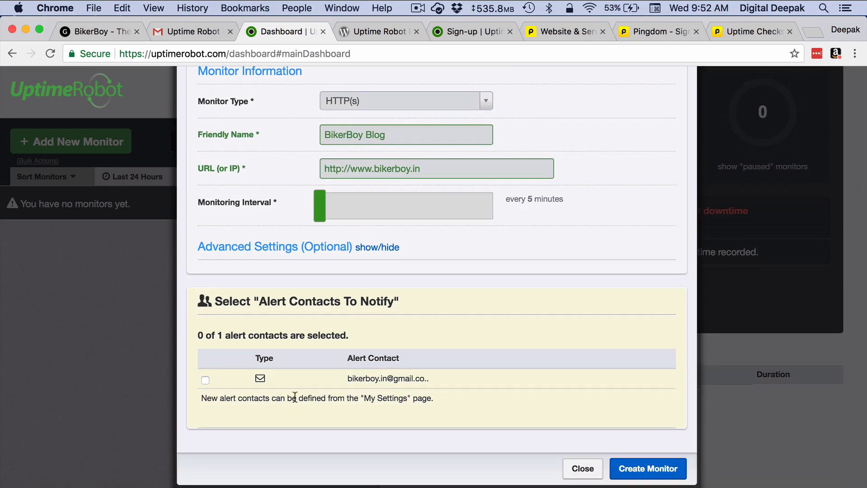
left_click(205, 380)
left_click(647, 469)
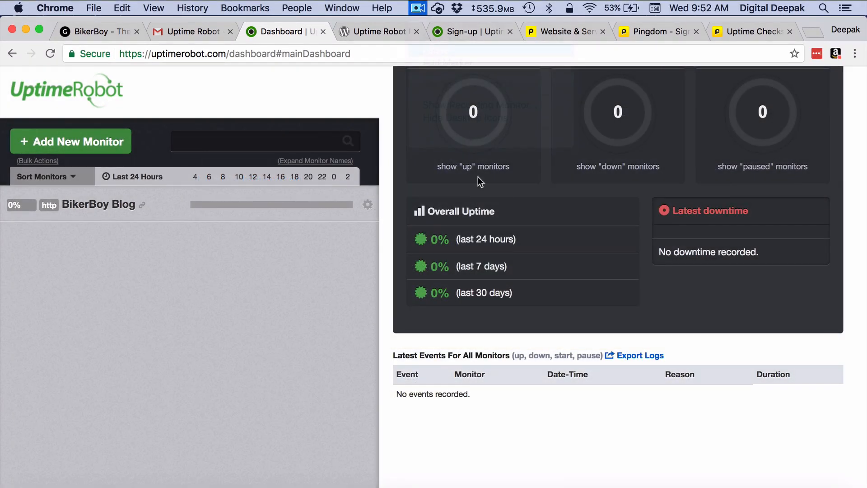
- Scroll over the dashboard listing BikerBoy Blog, then return to the live BikerBoy site
scroll(477, 181, "up", 5)
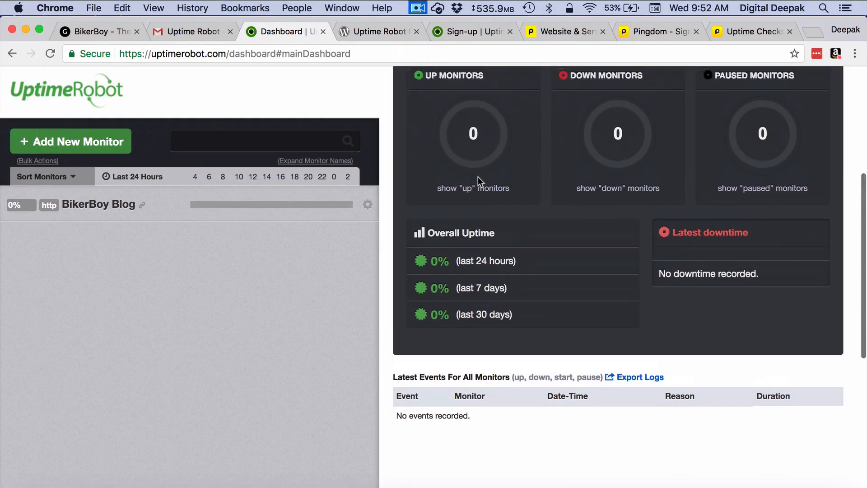
scroll(478, 177, "up", 2)
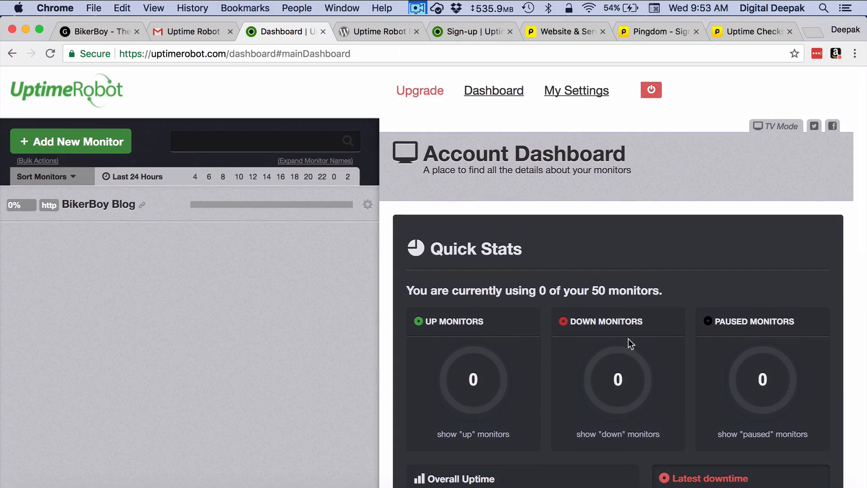
scroll(627, 338, "down", 3)
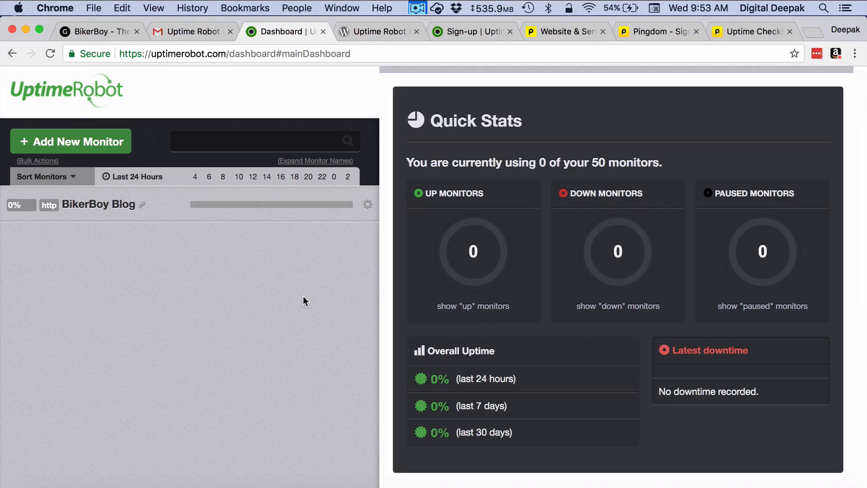
scroll(303, 296, "up", 3)
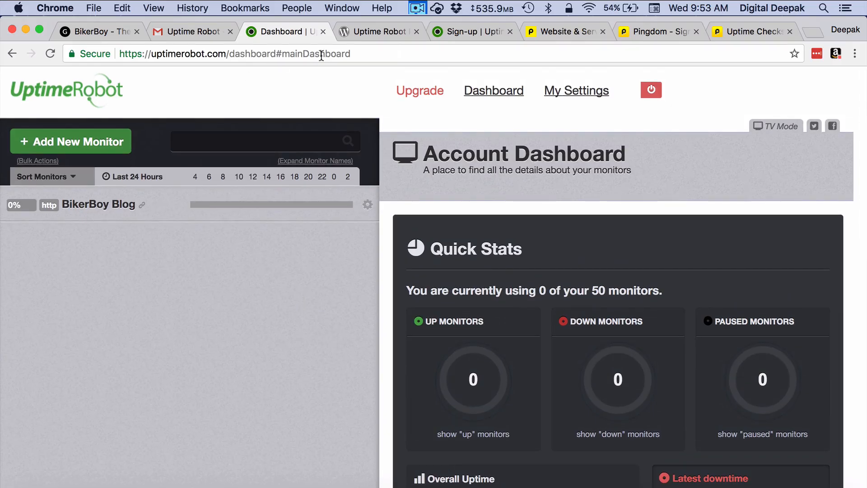
left_click(103, 36)
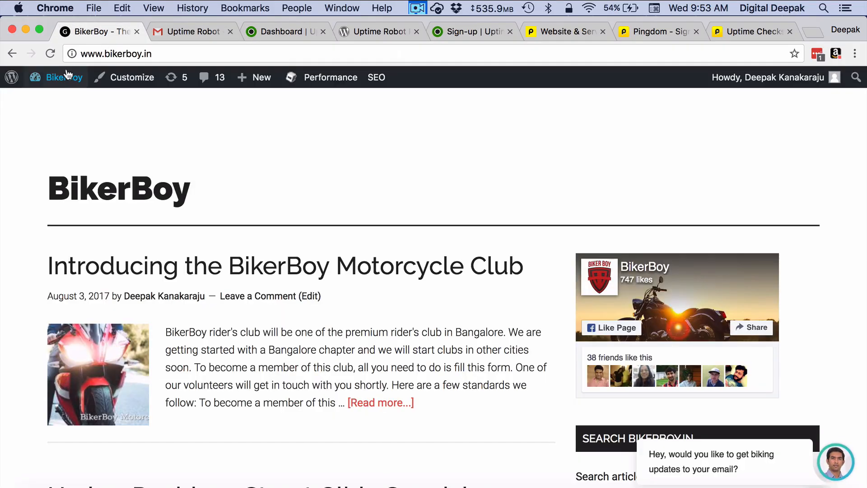
- Open the BikerBoy WordPress Dashboard, then go to Plugins > Add New
mouse_move(64, 77)
left_click(53, 101)
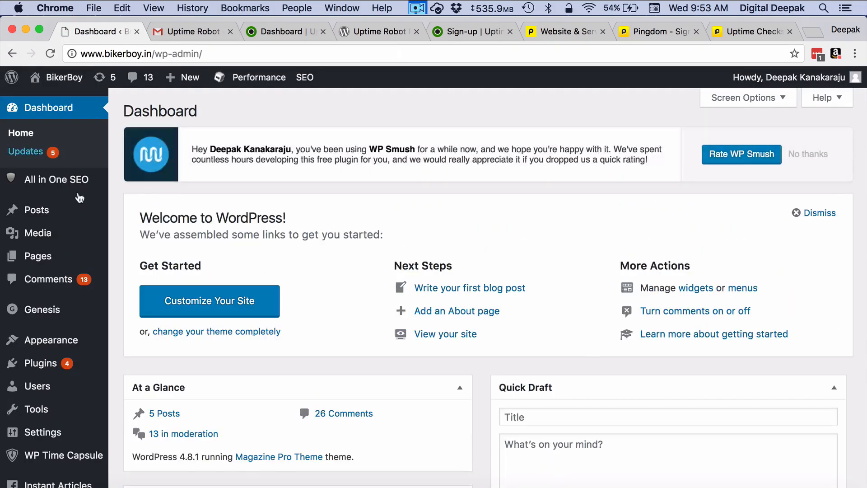
mouse_move(79, 375)
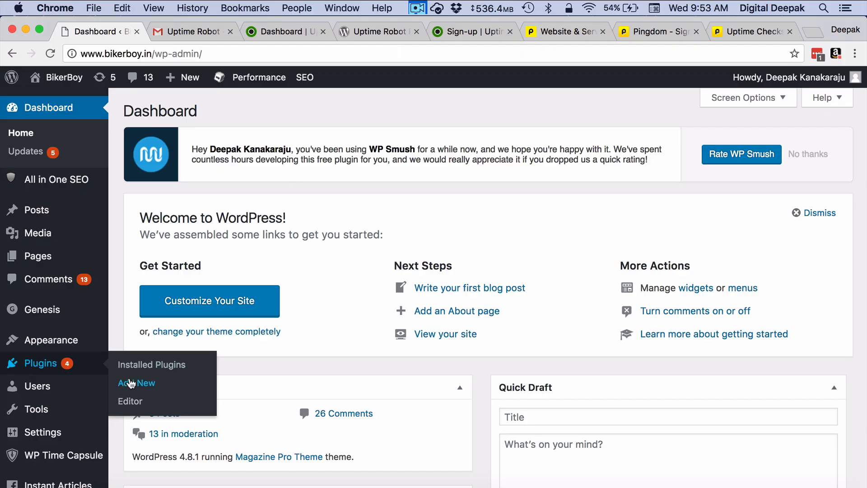
left_click(131, 384)
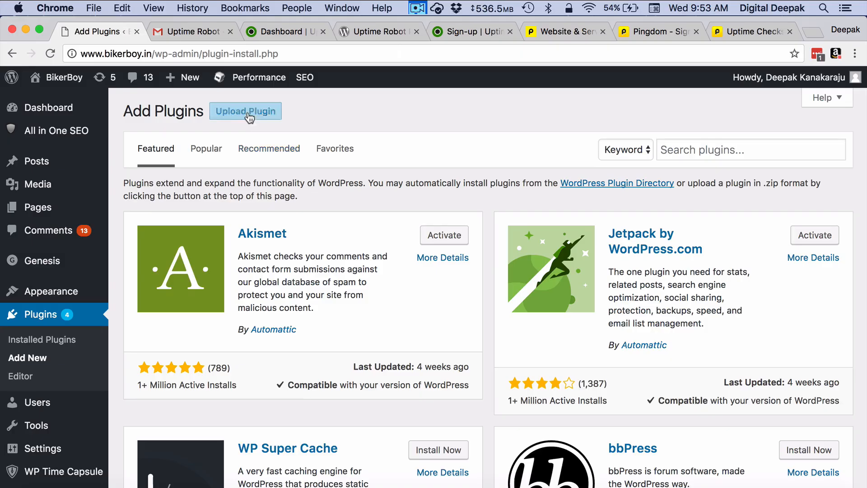
- Search plugins for 'uptime robot', then install and activate Powie's Uptime Robot Plugin
left_click(710, 157)
type("uptimetobo")
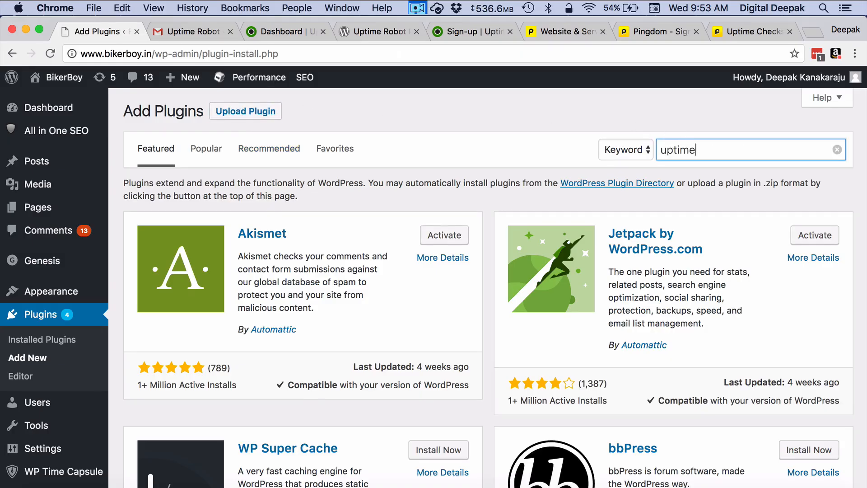
key("BackSpace")
key("BackSpace")
key("BackSpace")
key("BackSpace")
type("robot")
key("Left")
key("Left")
key("Left")
key("Left")
key("Left")
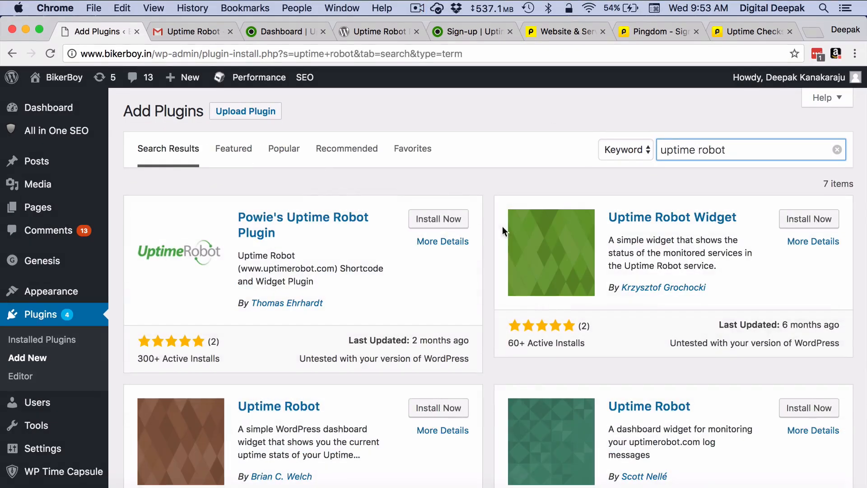
left_click(442, 221)
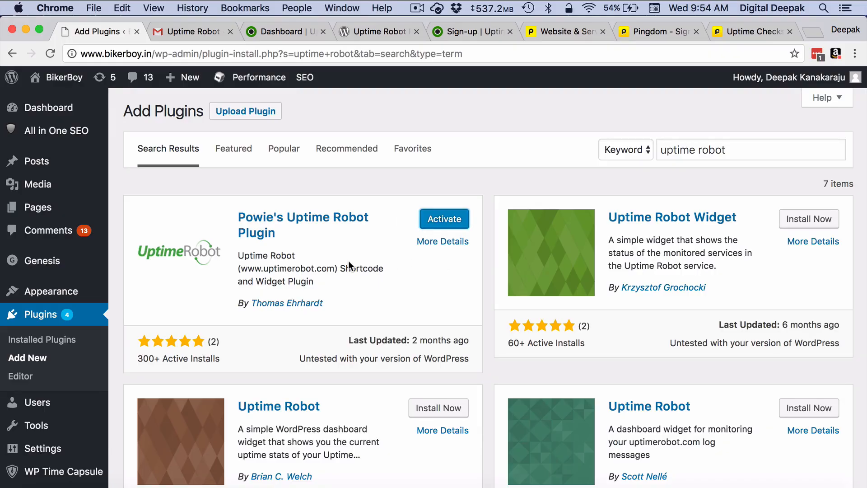
left_click(430, 226)
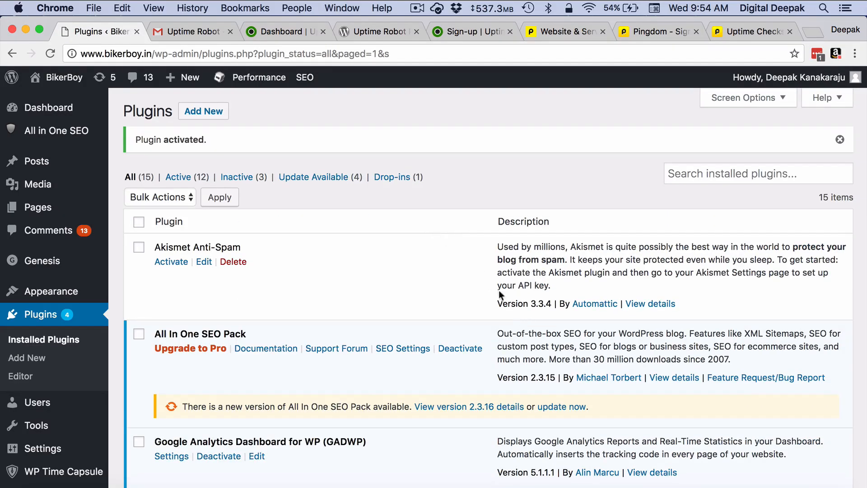
- Update All In One SEO Pack, then go to Settings > Uptime Robot Setup
left_click(559, 409)
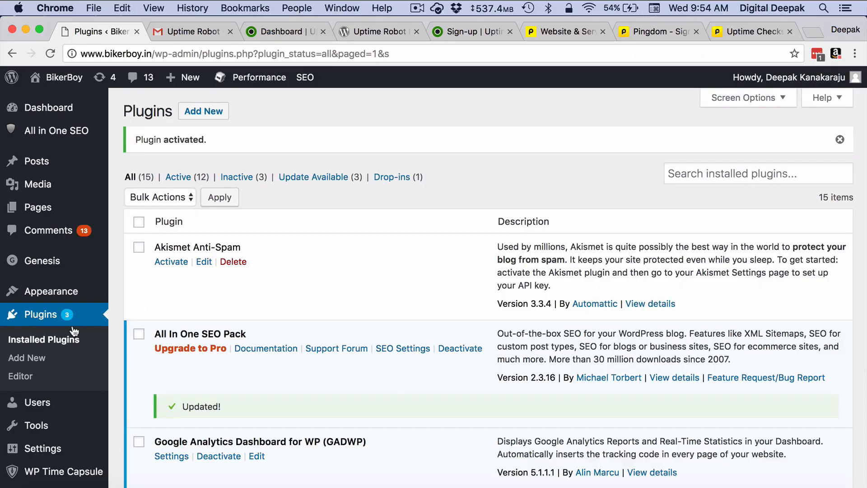
scroll(78, 330, "down", 6)
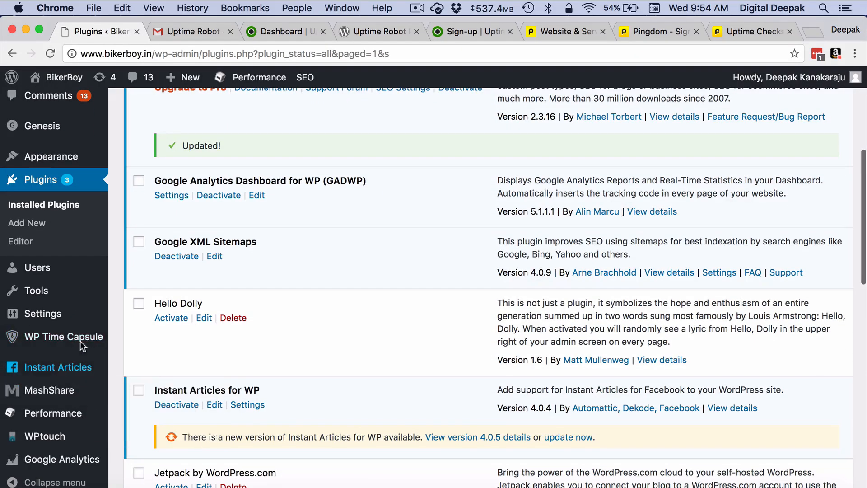
mouse_move(74, 308)
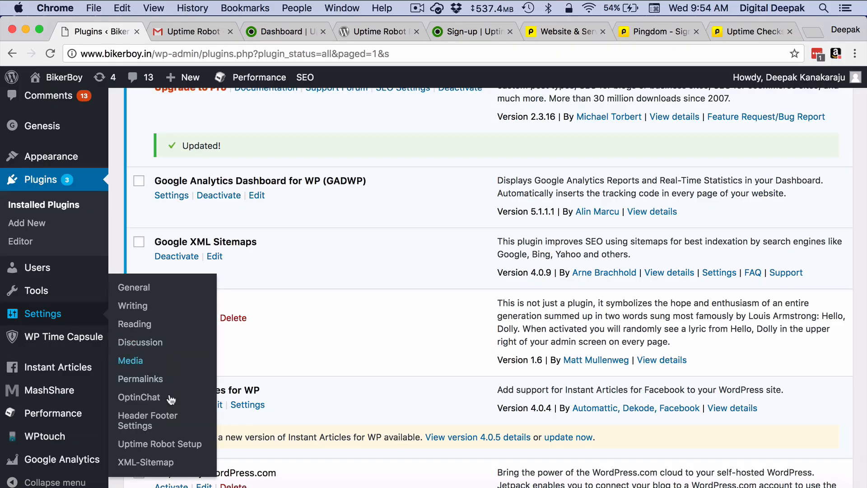
left_click(171, 447)
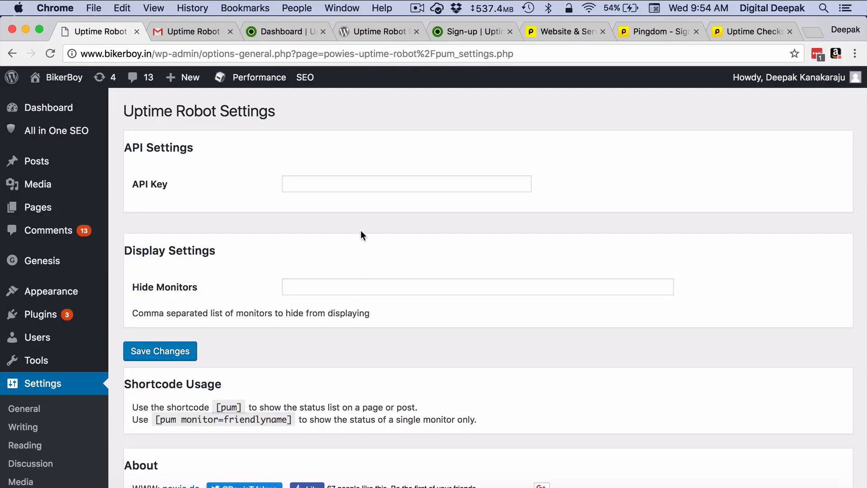
- Generate the main API key under Uptime Robot's My Settings > API Settings and select it for copying
left_click(389, 176)
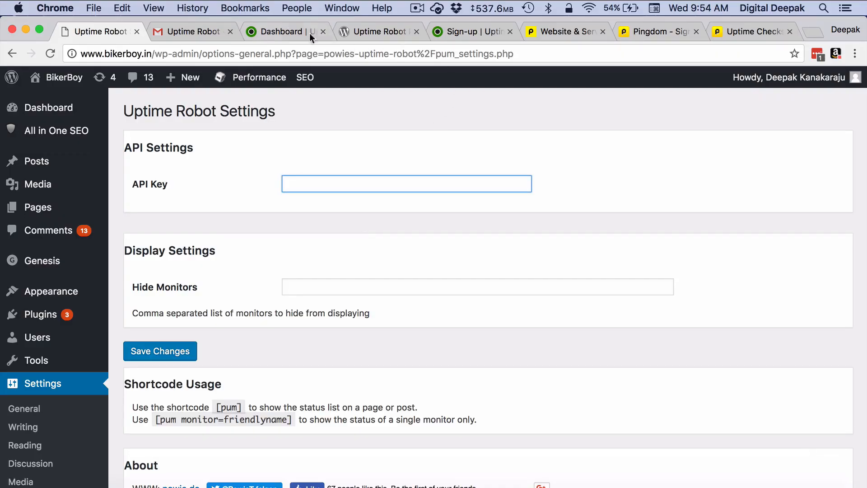
left_click(289, 31)
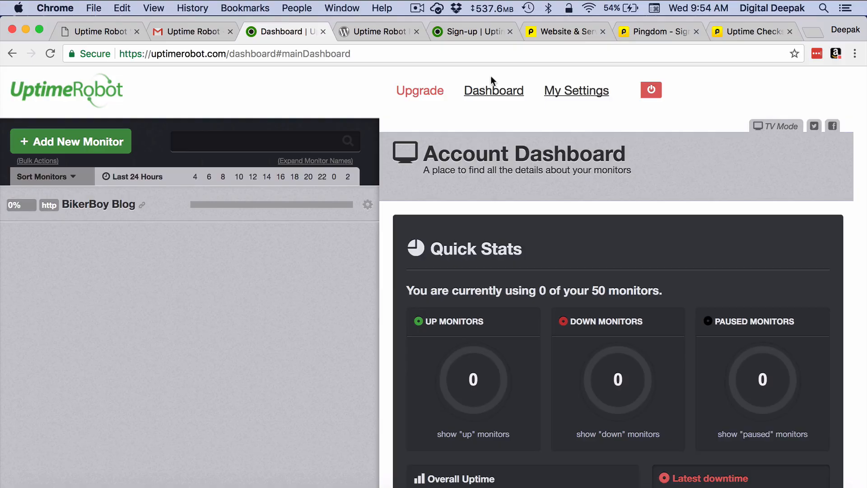
left_click(569, 91)
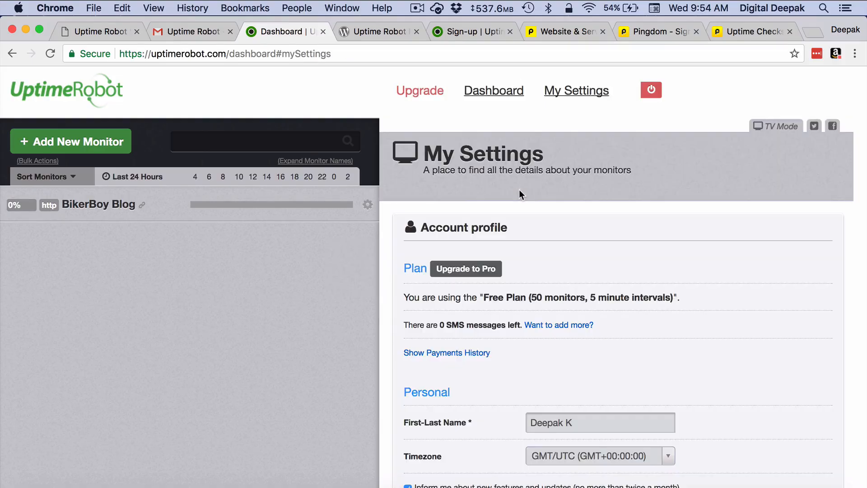
scroll(601, 321, "down", 10)
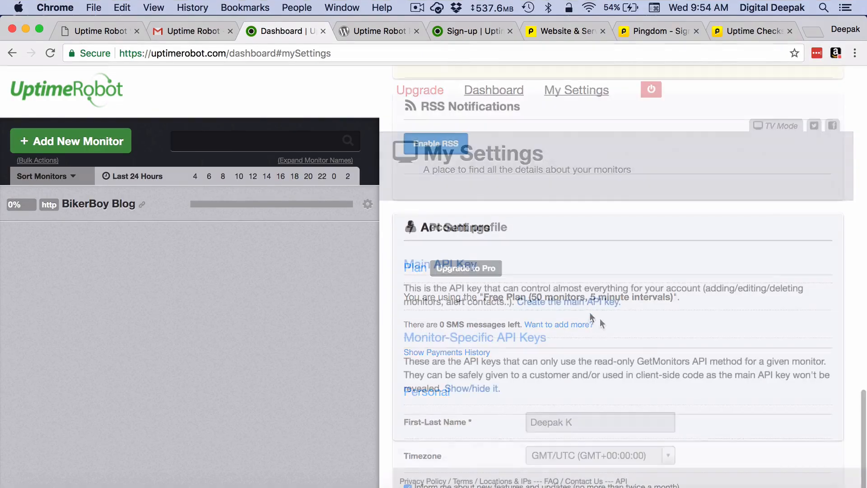
left_click(578, 308)
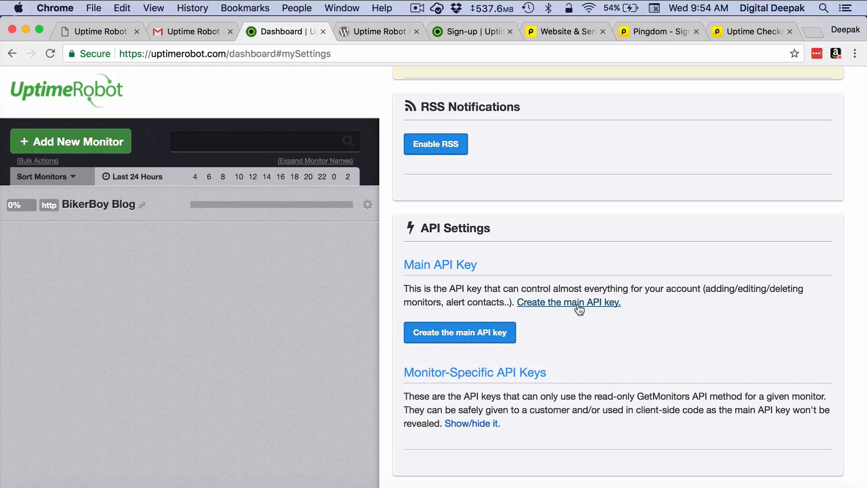
left_click(499, 334)
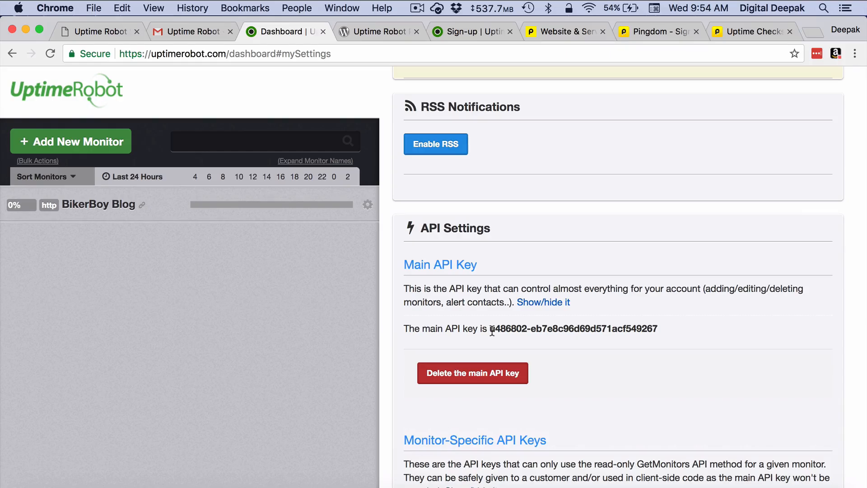
left_click_drag(492, 330, 668, 328)
key("super+c")
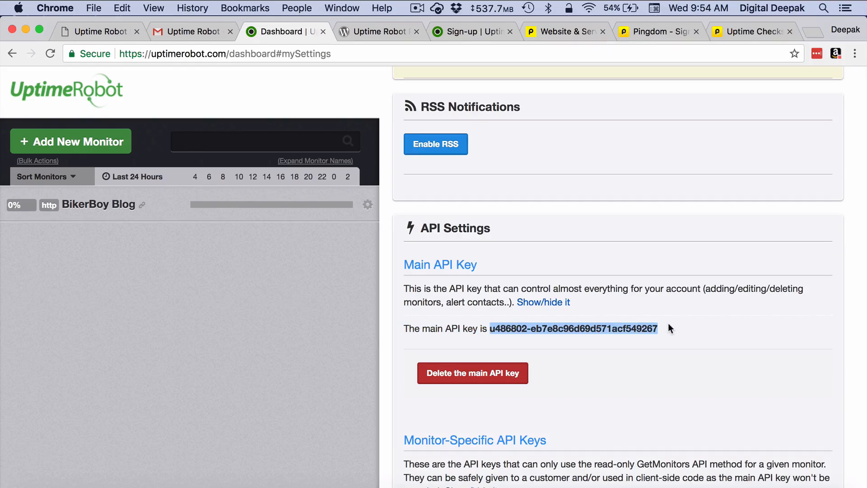
- Paste the main API key into the plugin's API Key field and save the changes
left_click(110, 36)
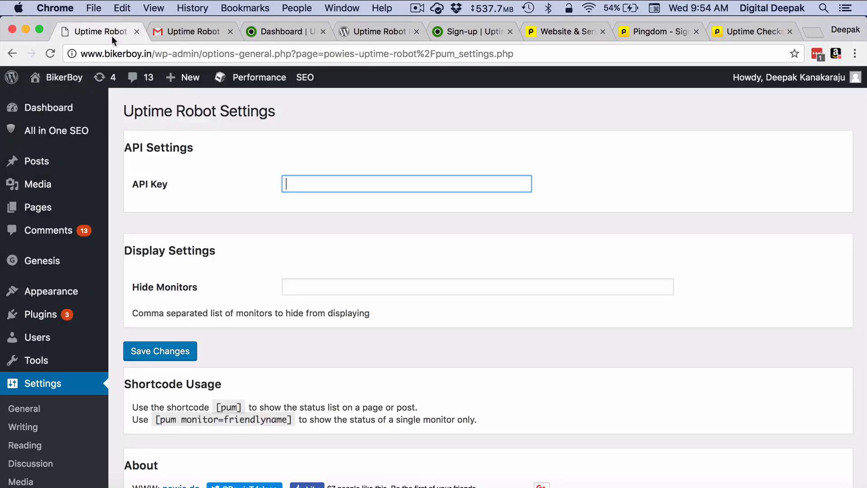
key("super+v")
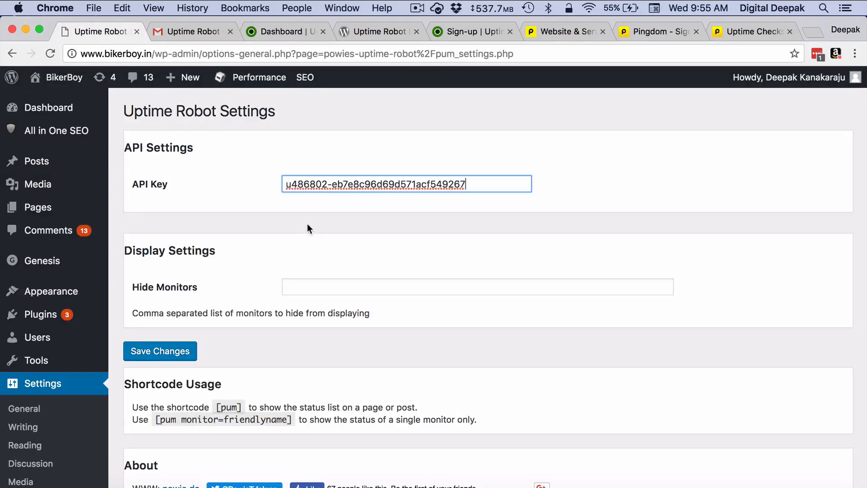
left_click(299, 253)
scroll(300, 253, "down", 4)
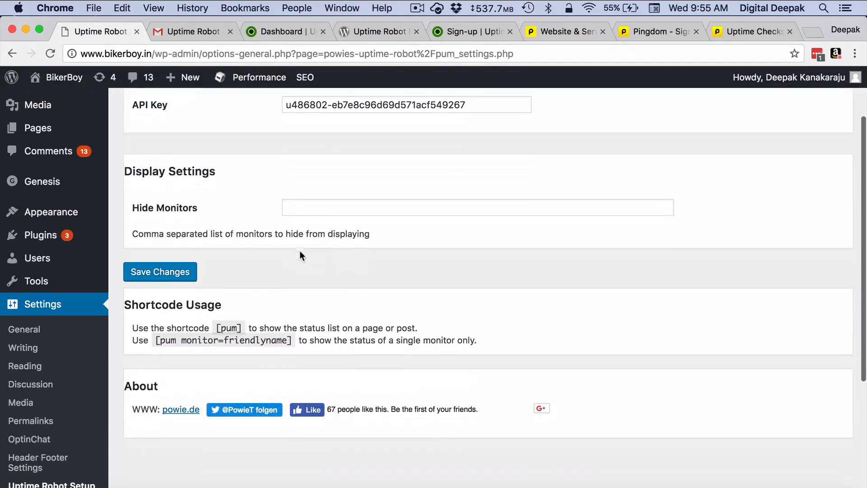
left_click(183, 274)
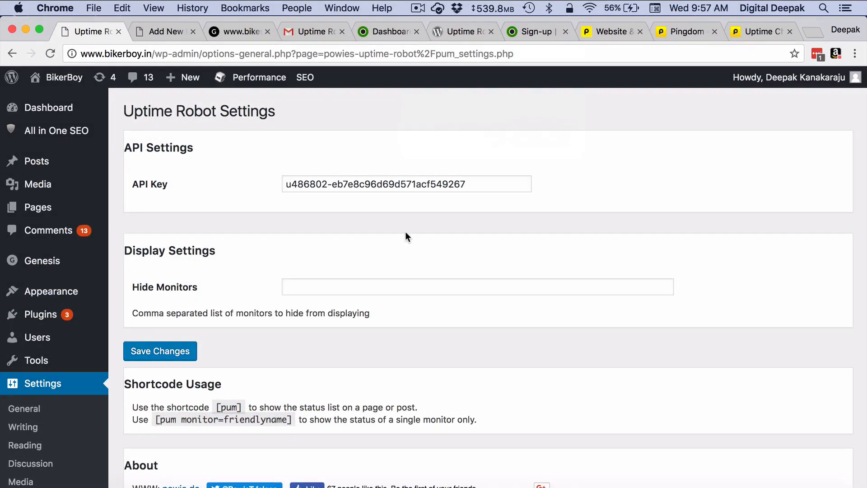
scroll(405, 231, "down", 5)
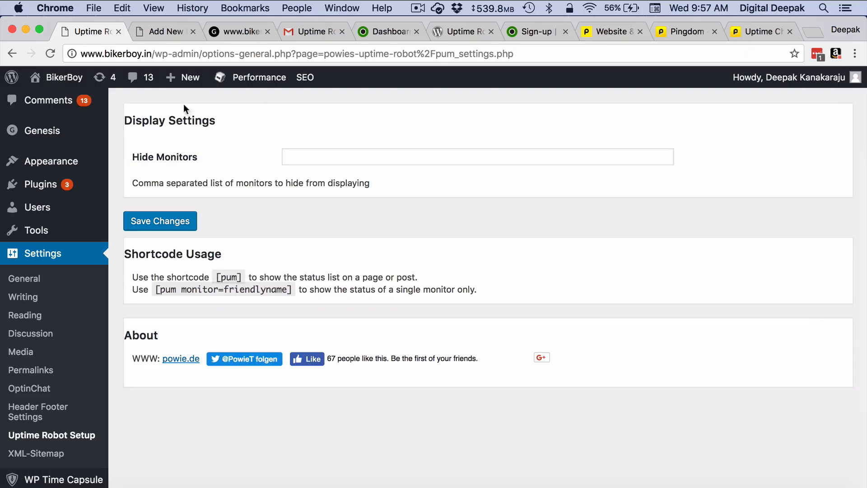
- Title the new page 'BikerBoy Uptime Status' and save it as a draft
left_click(165, 39)
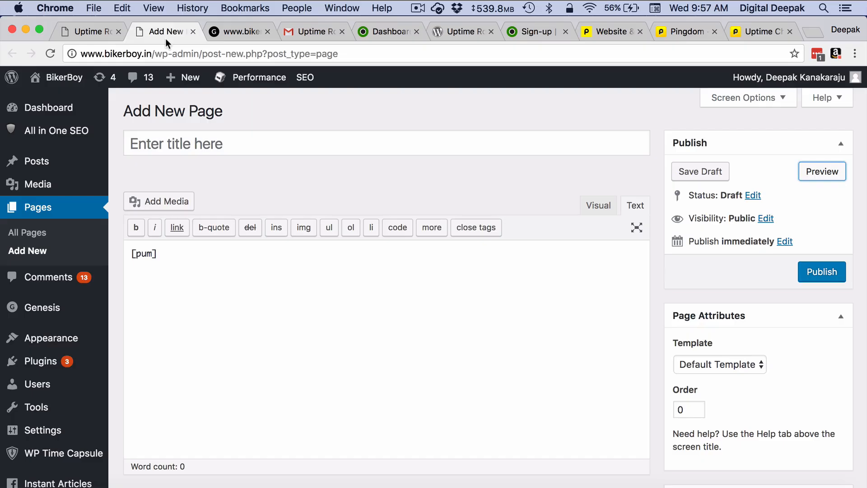
left_click(179, 143)
type("Bi")
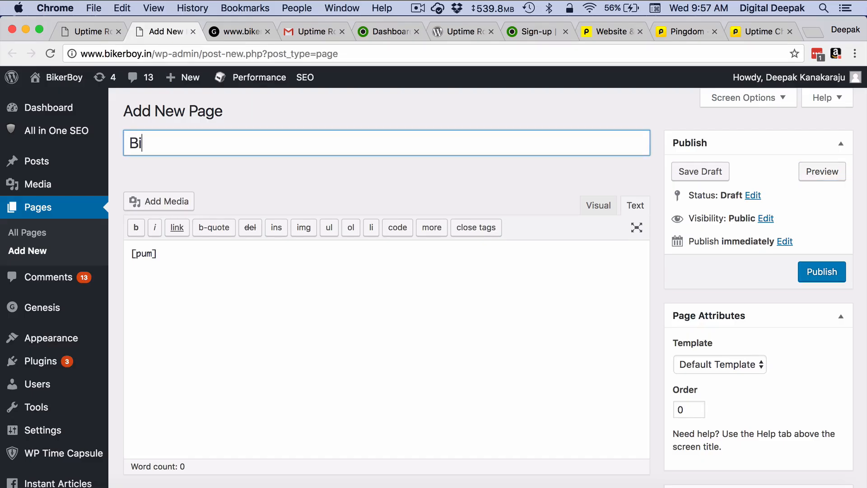
type("kerBoy Uptim")
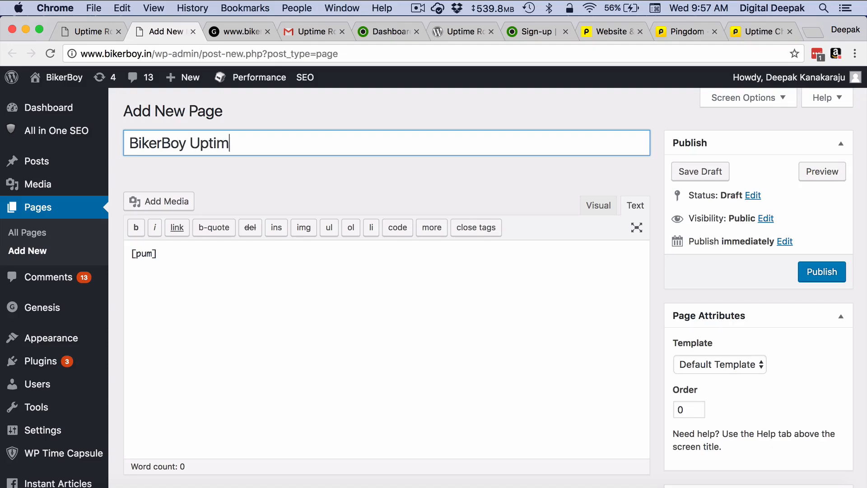
type("e Status")
left_click(208, 252)
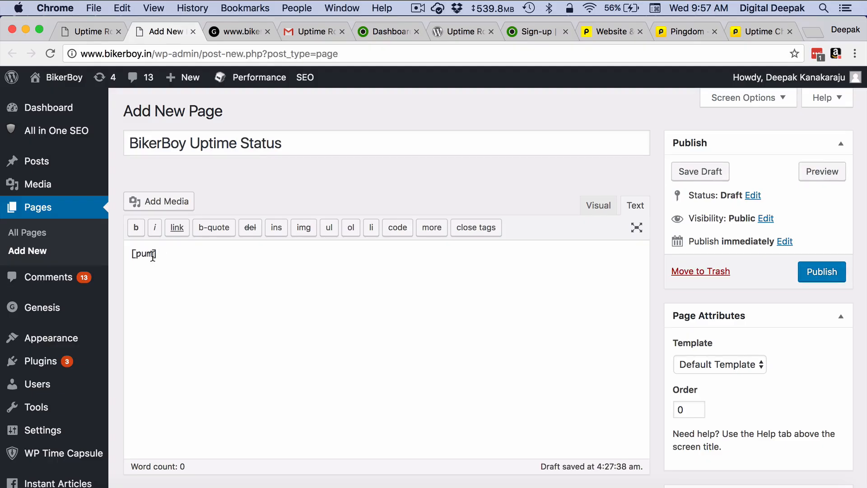
left_click(687, 172)
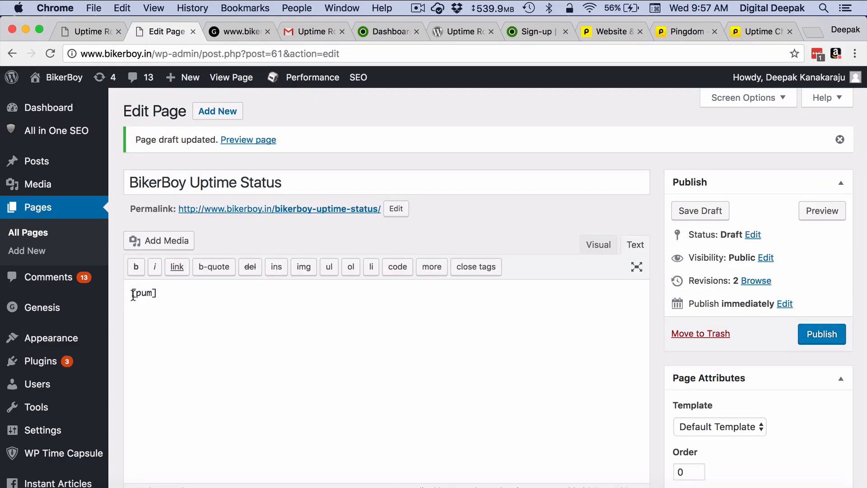
- Copy the page title onto a new line above the [pum] shortcode in the body
left_click(132, 293)
key("Return")
key("Return")
key("Up")
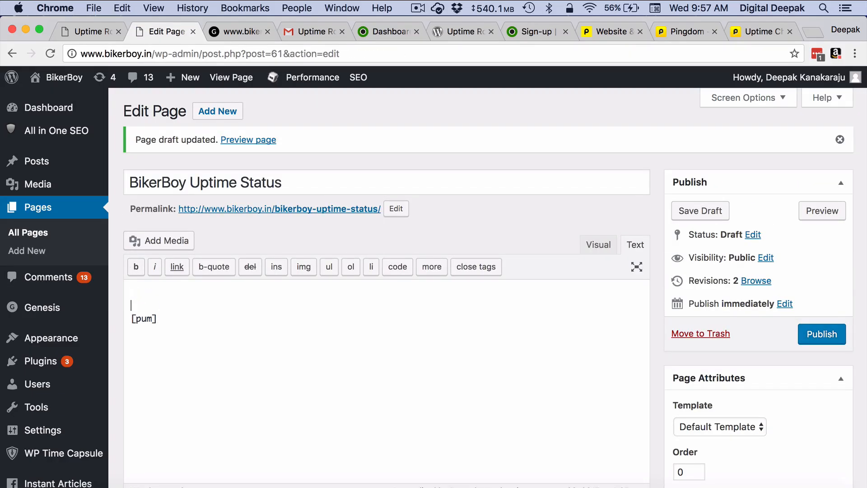
left_click(253, 182)
key("super+a")
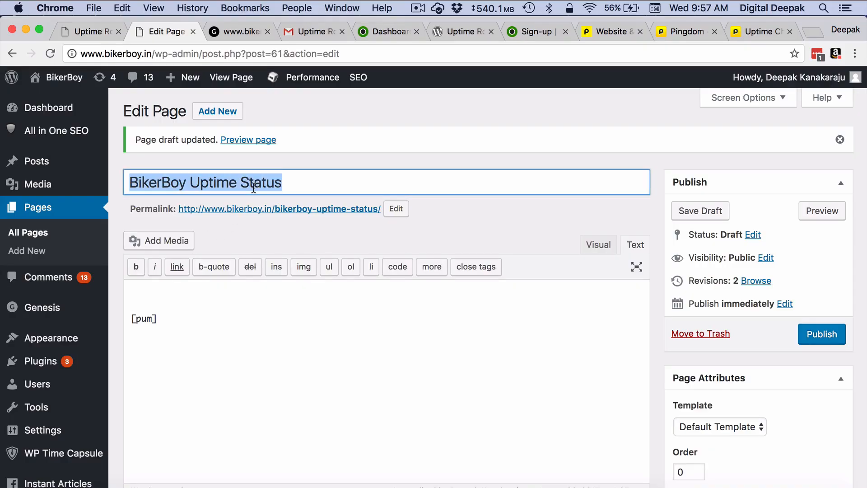
key("super+c")
left_click(193, 291)
key("super+v")
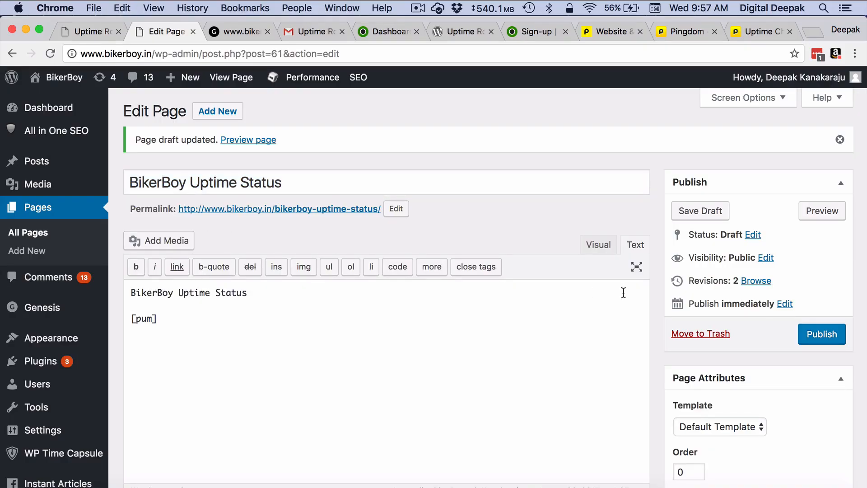
- Publish the page and open the live page in a new tab
left_click(822, 334)
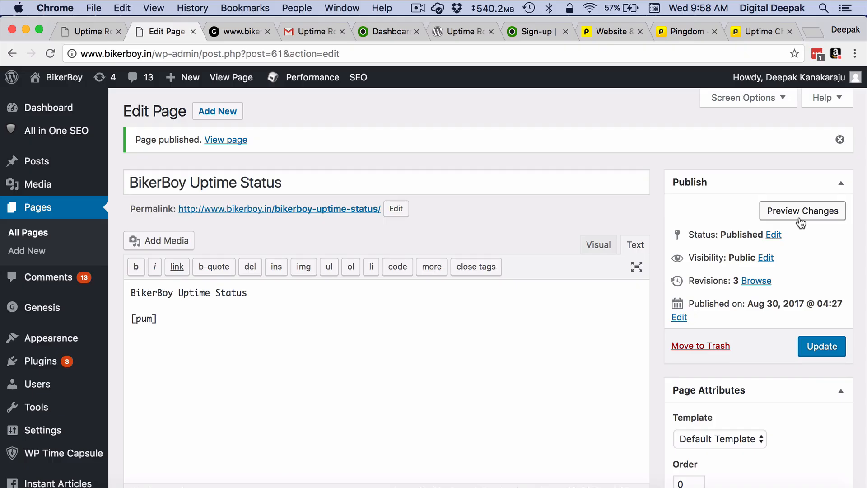
left_click(802, 213)
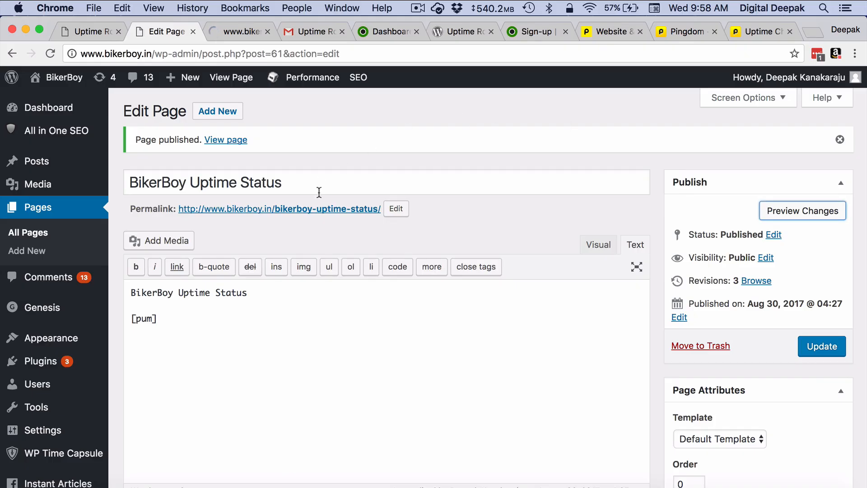
right_click(228, 140)
left_click(239, 146)
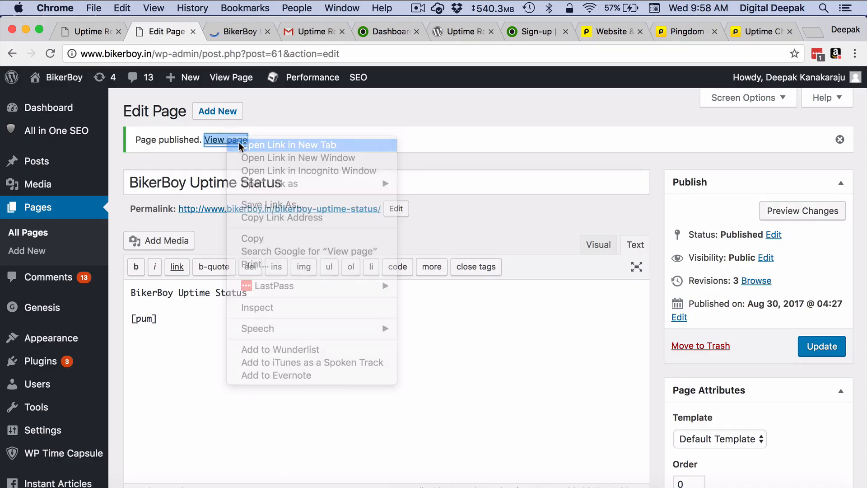
left_click(247, 32)
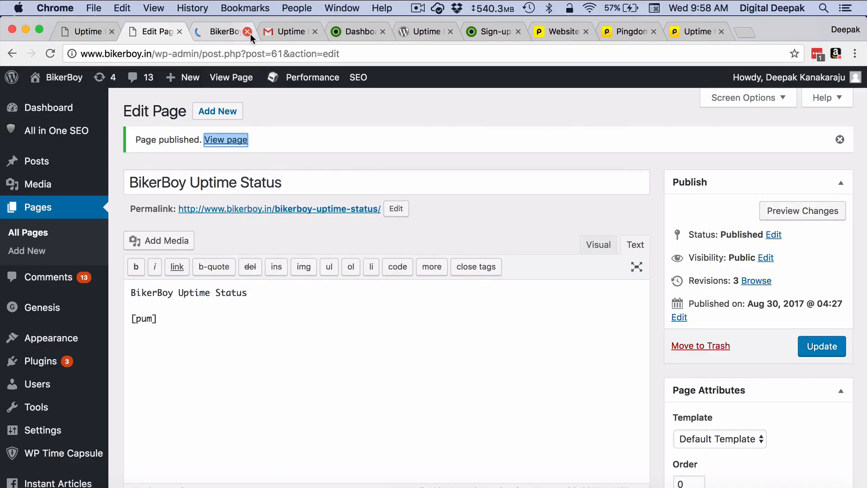
- Confirm the live status page shows BikerBoy Blog up at 100.000 %, then return to Uptime Robot
left_click(223, 32)
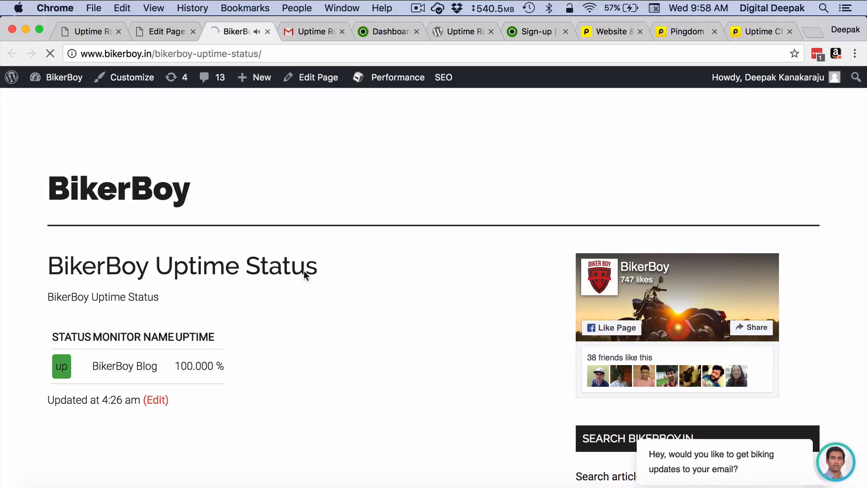
scroll(332, 348, "down", 2)
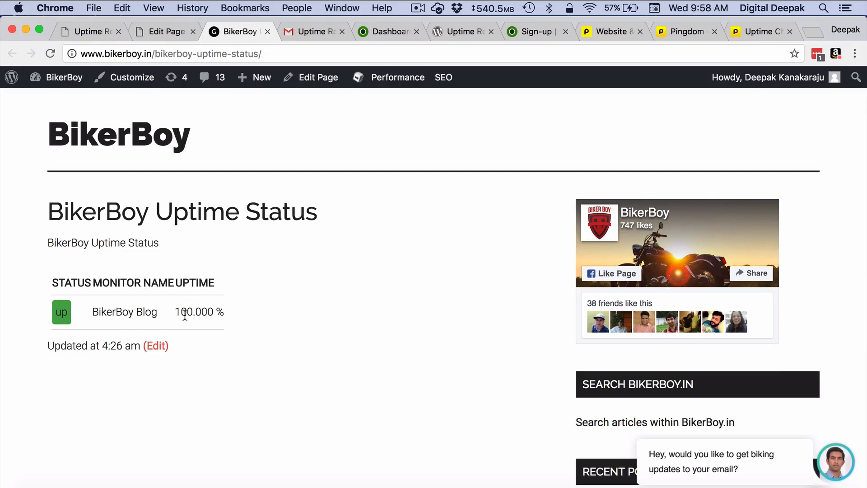
left_click_drag(179, 312, 175, 312)
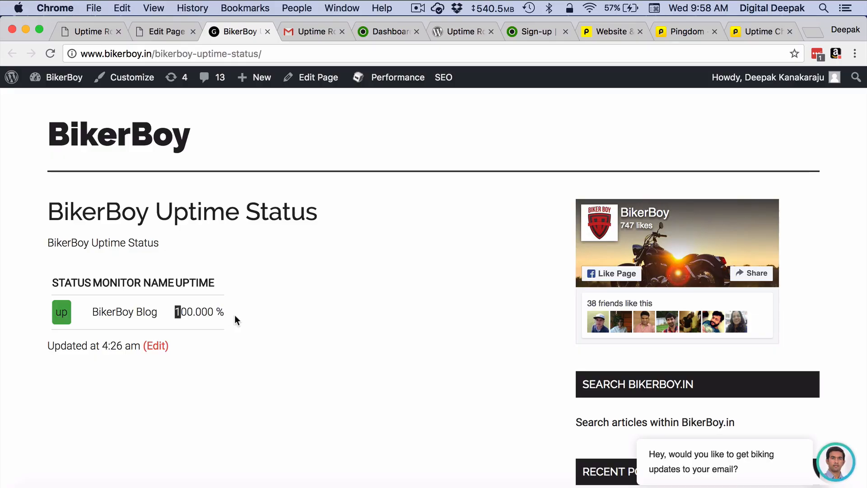
left_click(235, 315)
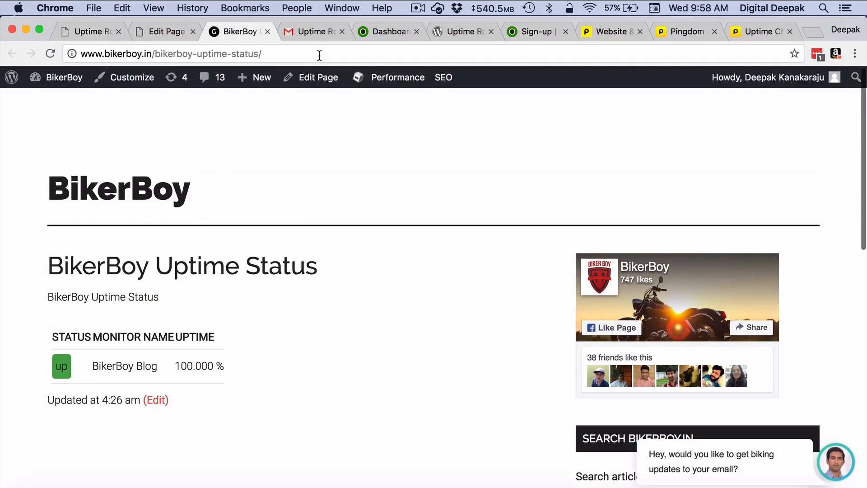
left_click(380, 32)
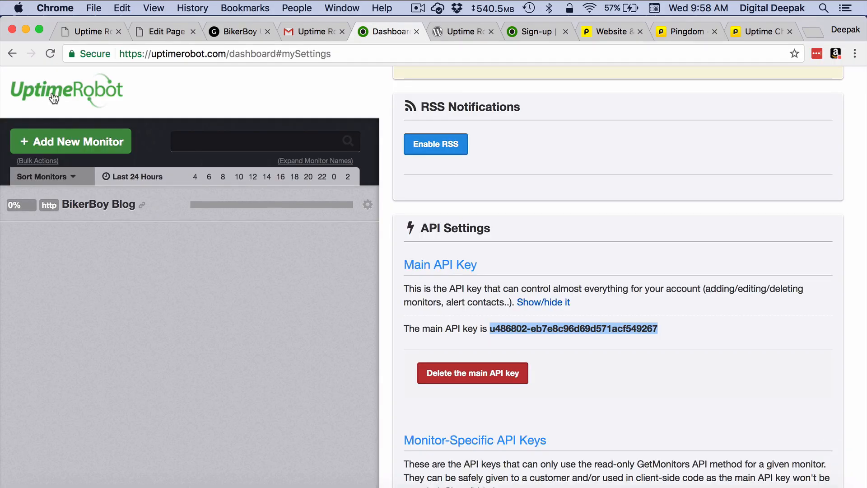
- Reload Uptime Robot and review the Dashboard: 1 of 50 monitors up, 100% uptime, no downtime
left_click(50, 53)
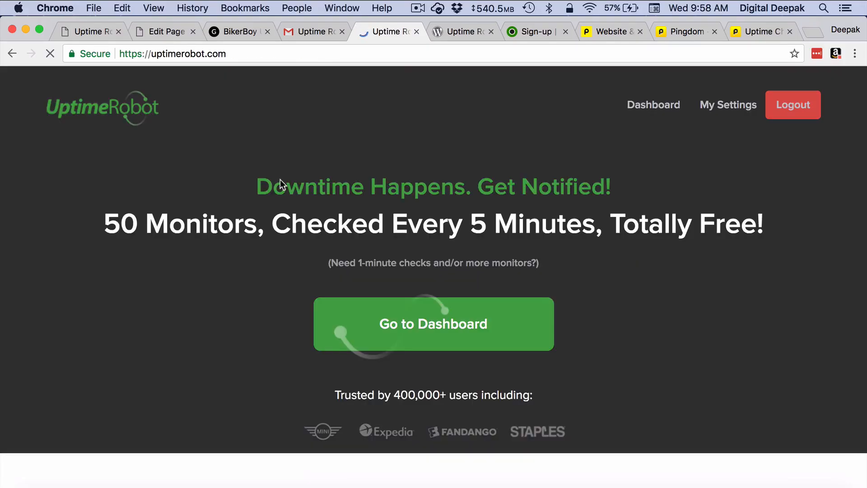
left_click(730, 102)
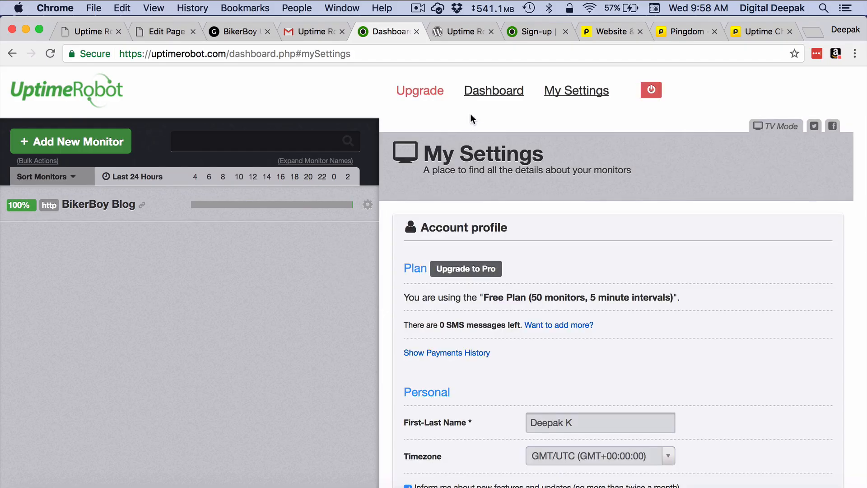
left_click(495, 92)
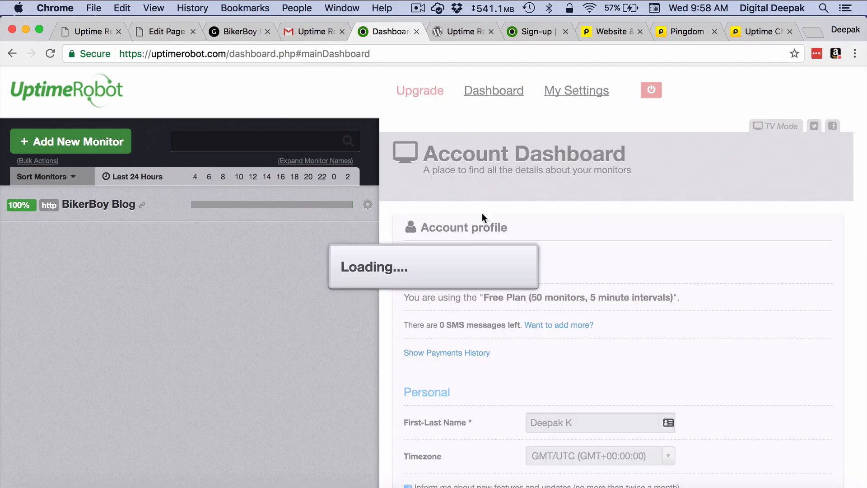
scroll(481, 232, "down", 4)
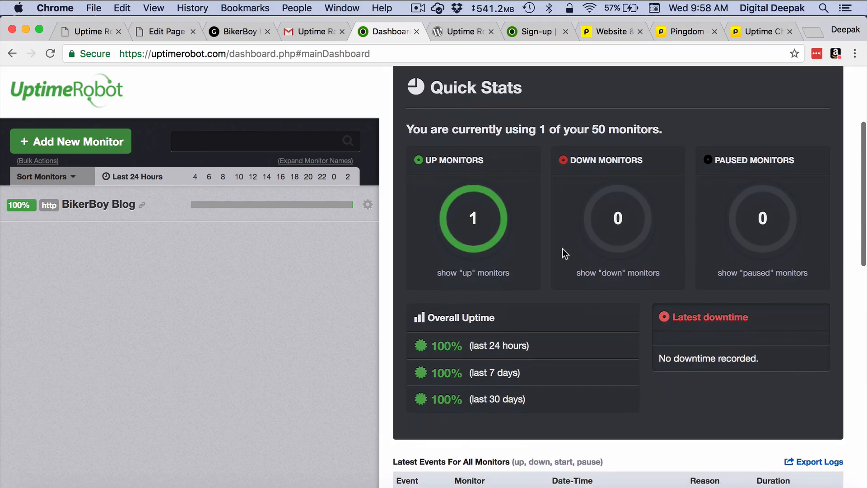
scroll(562, 248, "down", 3)
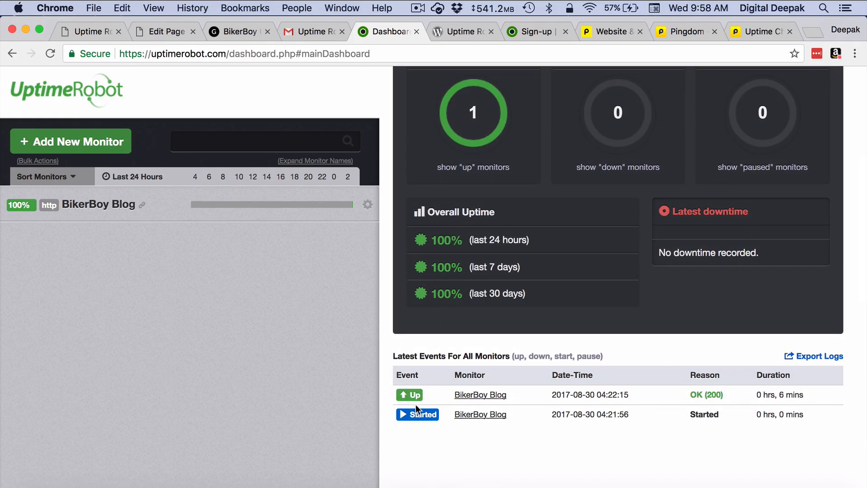
scroll(529, 285, "up", 4)
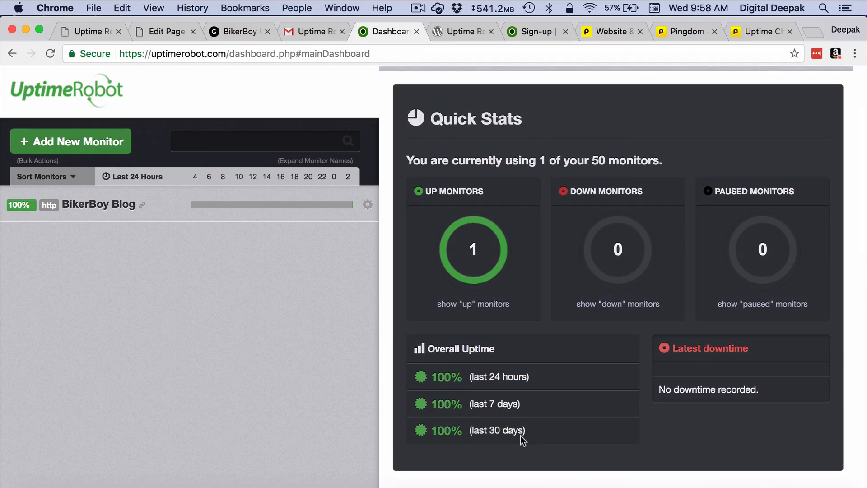
scroll(520, 435, "up", 4)
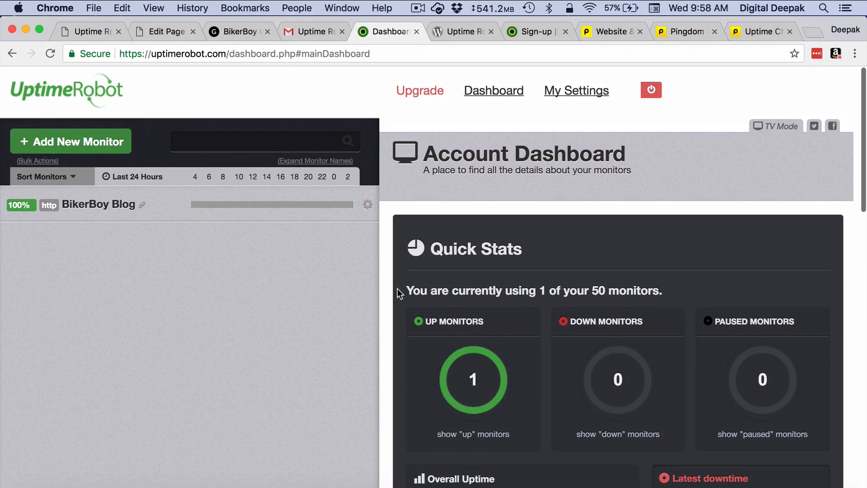